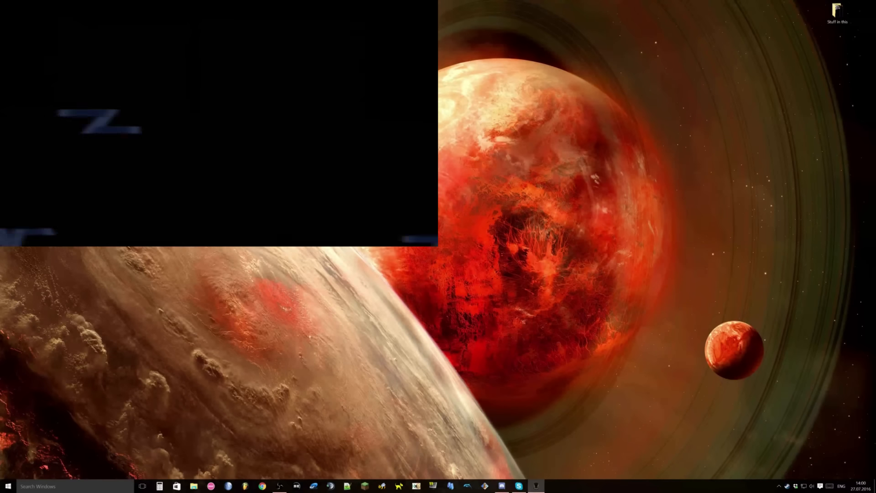
Open the cheats list in the game's options to check which cheats are active.
{"action": "key", "text": "Return"}
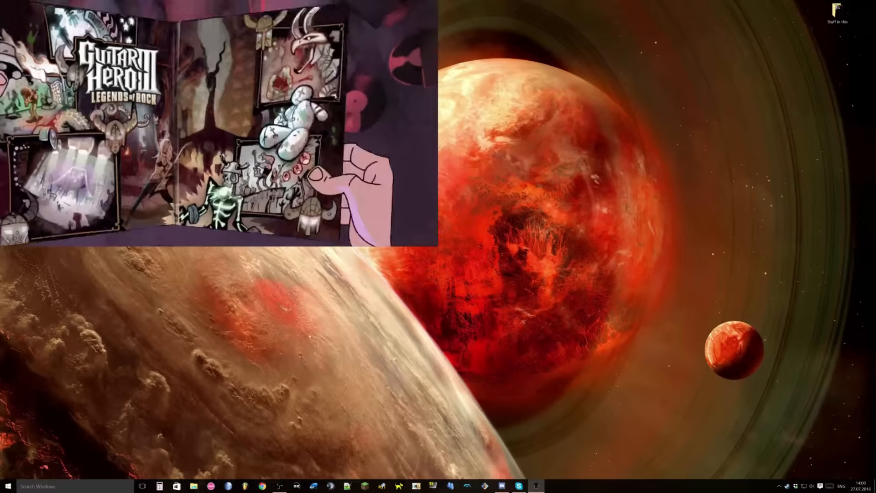
{"action": "key", "text": "Down"}
{"action": "key", "text": "Down"}
{"action": "key", "text": "Down"}
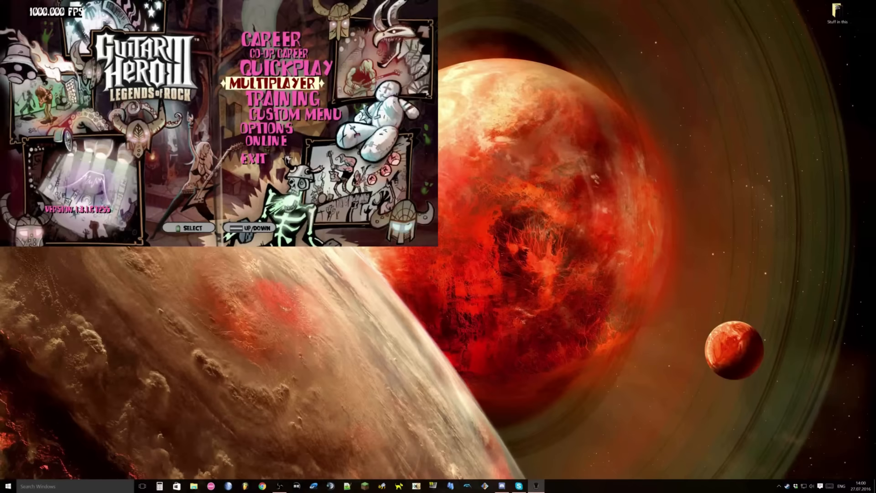
{"action": "key", "text": "Down"}
{"action": "key", "text": "Down"}
{"action": "key", "text": "Down"}
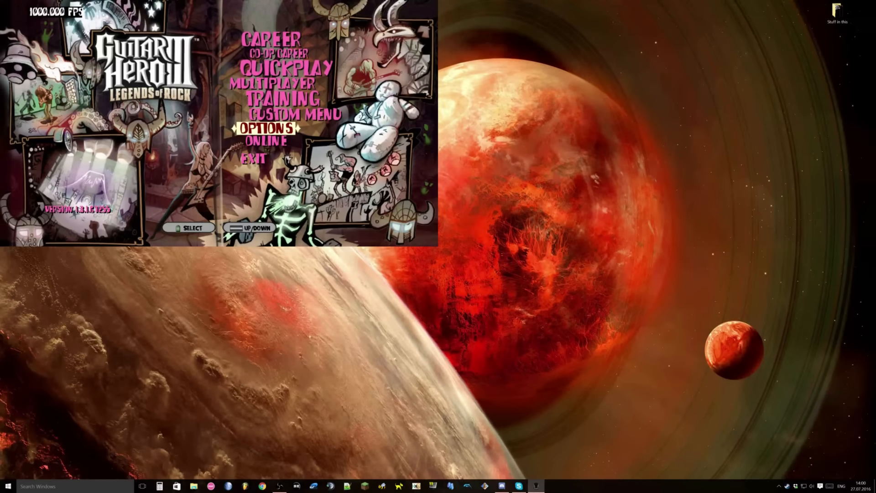
{"action": "key", "text": "Return"}
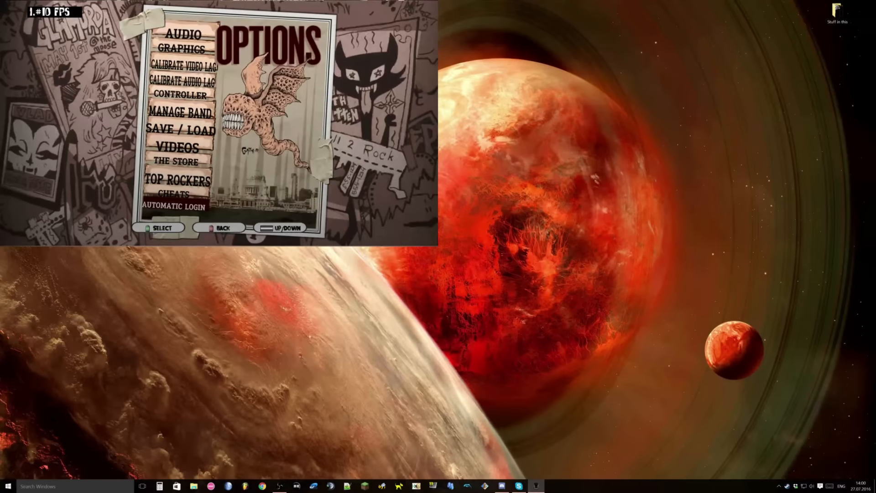
{"action": "key", "text": "Up"}
{"action": "key", "text": "Return"}
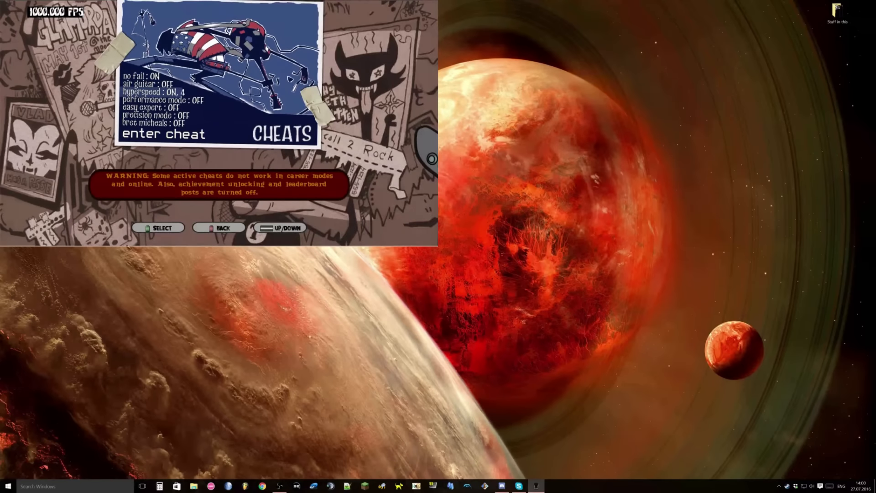
Leave the options and start a quickplay session on Expert difficulty.
{"action": "key", "text": "Escape"}
{"action": "key", "text": "Down"}
{"action": "key", "text": "Down"}
{"action": "key", "text": "Down"}
{"action": "key", "text": "Down"}
{"action": "key", "text": "Return"}
{"action": "key", "text": "Escape"}
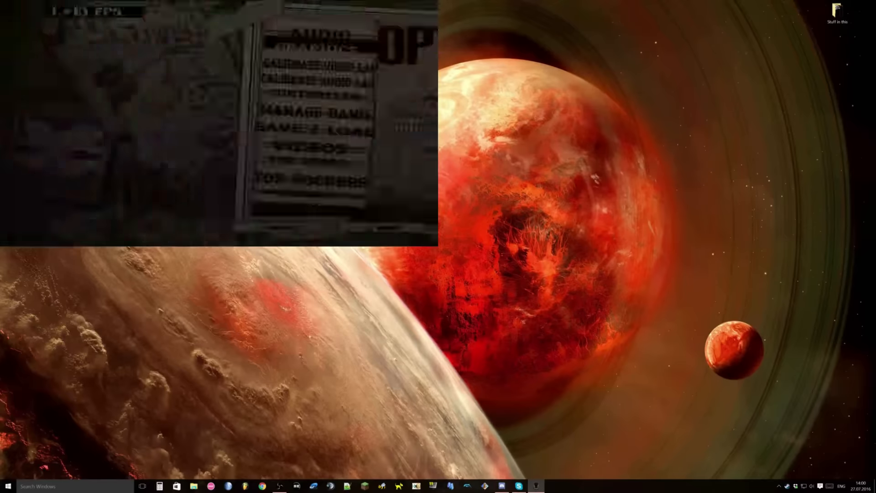
{"action": "key", "text": "Return"}
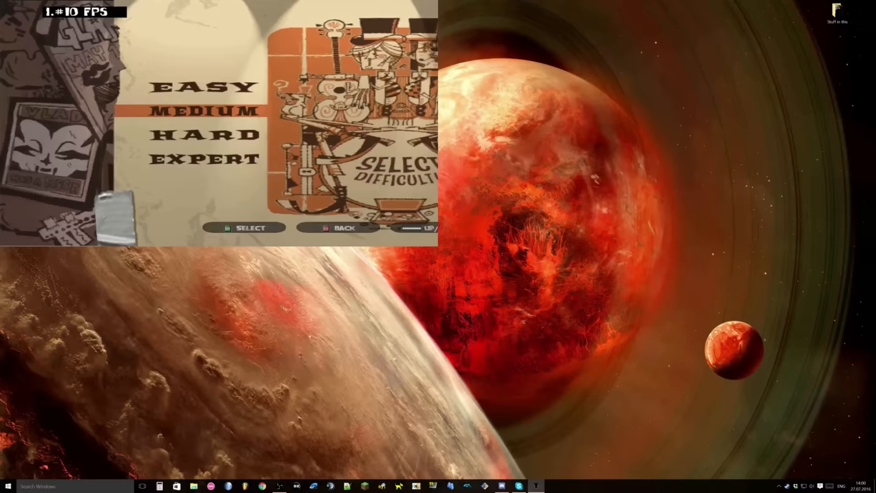
{"action": "key", "text": "Down"}
{"action": "key", "text": "Down"}
{"action": "key", "text": "Return"}
Find the song UFO in the downloaded song list and start playing it.
{"action": "key", "text": "Down"}
{"action": "key", "text": "Down"}
{"action": "key", "text": "Down"}
{"action": "key", "text": "Down"}
{"action": "key", "text": "Down"}
{"action": "key", "text": "Down"}
{"action": "key", "text": "Down"}
{"action": "key", "text": "Down"}
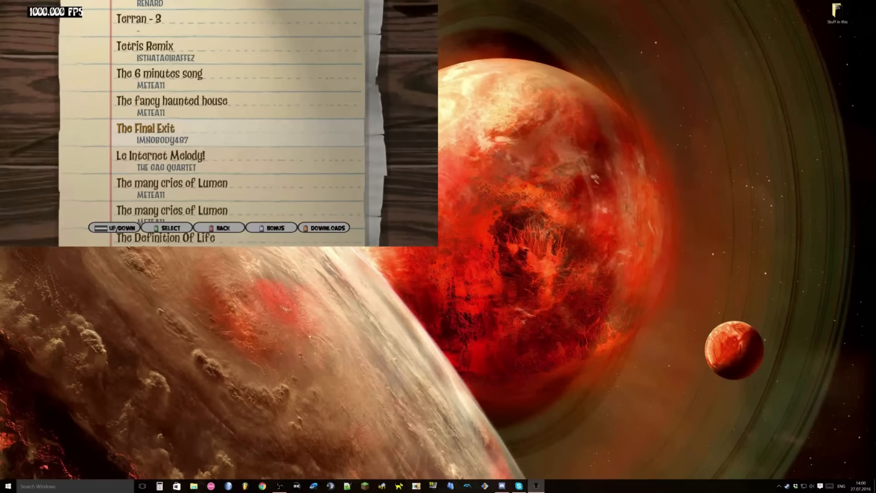
{"action": "key", "text": "Down"}
{"action": "key", "text": "Down"}
{"action": "key", "text": "Down"}
{"action": "key", "text": "Down"}
{"action": "key", "text": "Down"}
{"action": "key", "text": "Down"}
{"action": "key", "text": "Down"}
{"action": "key", "text": "Down"}
{"action": "key", "text": "Down"}
{"action": "key", "text": "Down"}
{"action": "key", "text": "Down"}
{"action": "key", "text": "Down"}
{"action": "key", "text": "Down"}
{"action": "key", "text": "Down"}
{"action": "key", "text": "Down"}
{"action": "key", "text": "Down"}
{"action": "key", "text": "Down"}
{"action": "key", "text": "Down"}
{"action": "key", "text": "Down"}
{"action": "key", "text": "Down"}
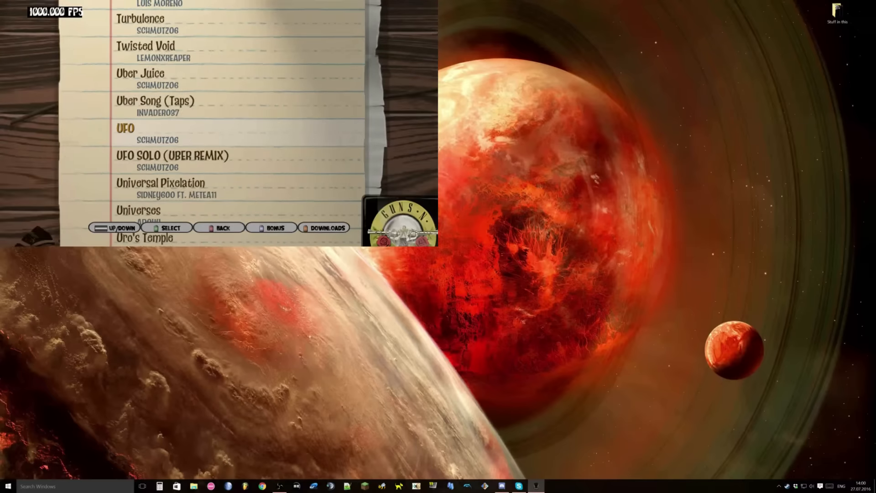
{"action": "key", "text": "Return"}
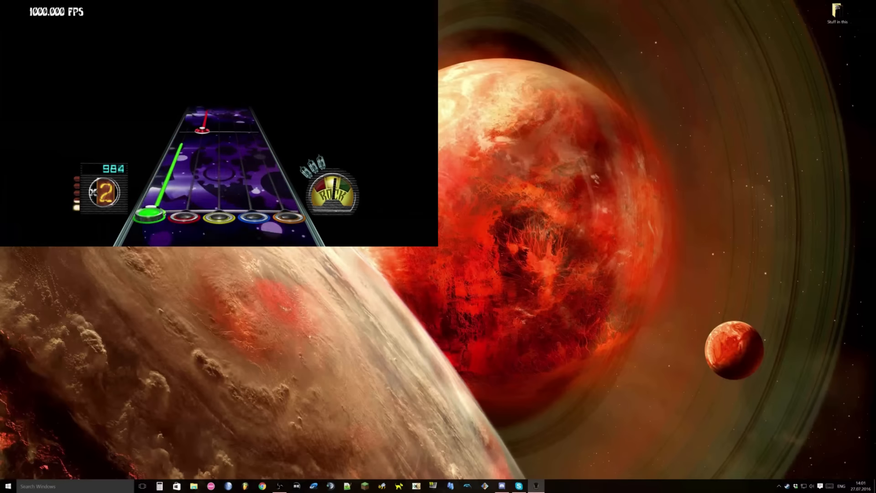
Pause the song and quit to the game's main menu.
{"action": "key", "text": "Escape"}
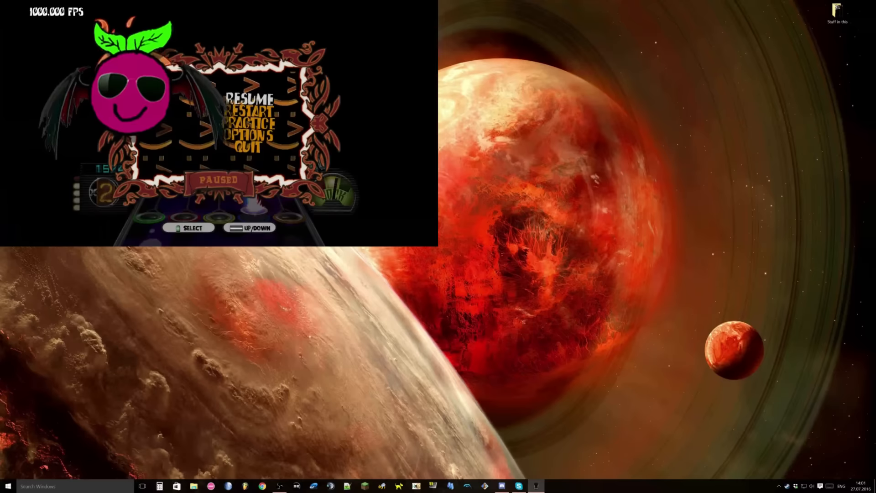
{"action": "key", "text": "Up"}
{"action": "key", "text": "Return"}
{"action": "key", "text": "Up"}
{"action": "key", "text": "Return"}
{"action": "key", "text": "Up"}
{"action": "key", "text": "Return"}
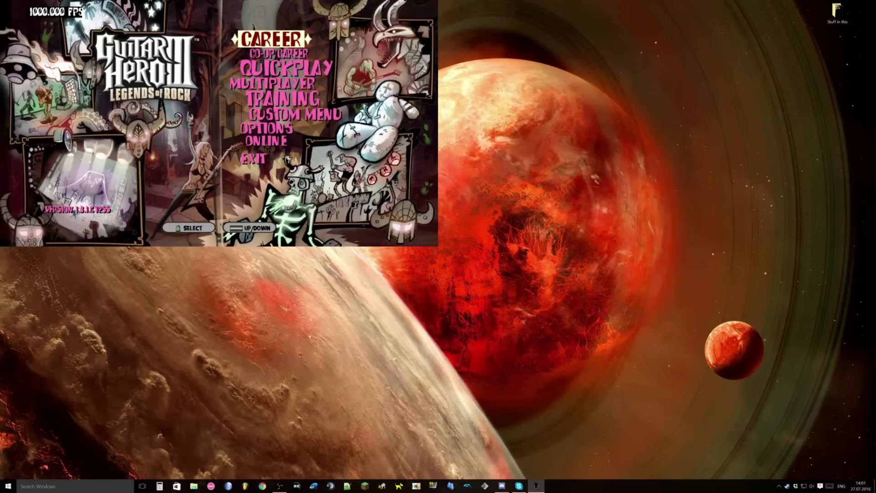
Exit Guitar Hero III to the desktop.
{"action": "key", "text": "Up"}
{"action": "key", "text": "Return"}
{"action": "key", "text": "Return"}
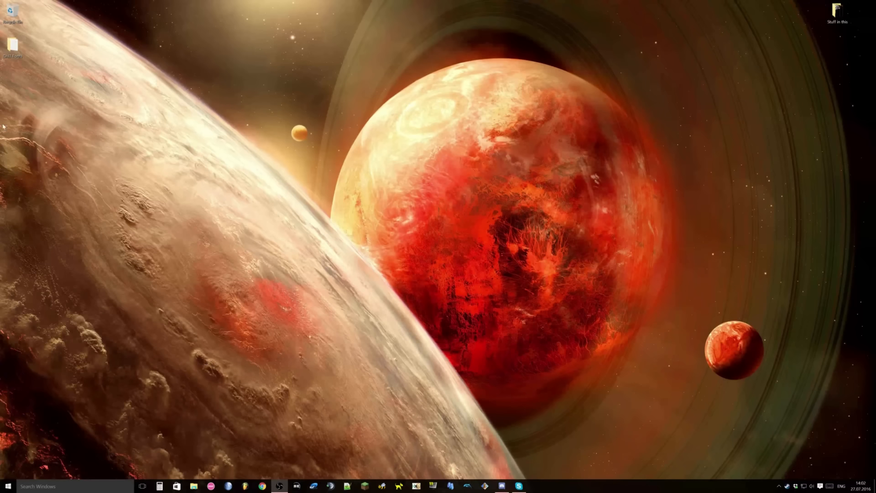
Examine the font files in the Original Fonts folder inside the desktop's GH3 Fonts folder, and return to GH3 Fonts.
{"action": "double_click", "coordinate": [12, 44]}
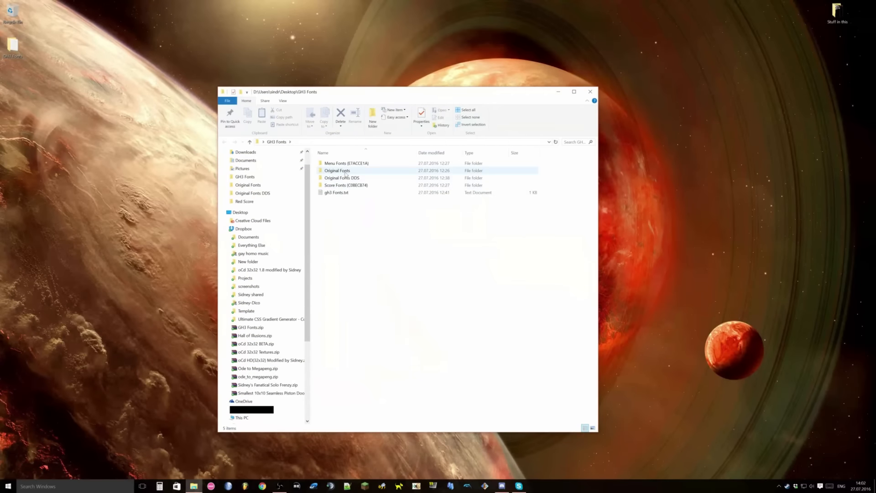
{"action": "double_click", "coordinate": [345, 172]}
{"action": "left_click_drag", "start_coordinate": [355, 268], "coordinate": [345, 159]}
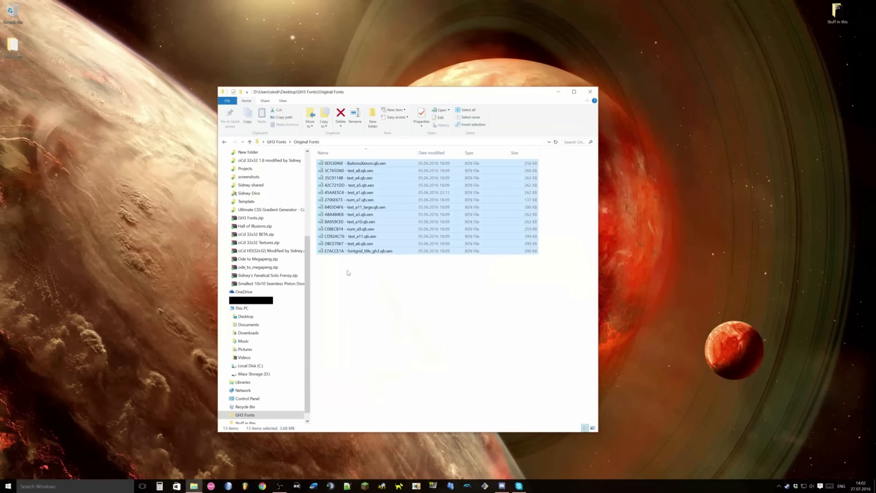
{"action": "left_click", "coordinate": [354, 295]}
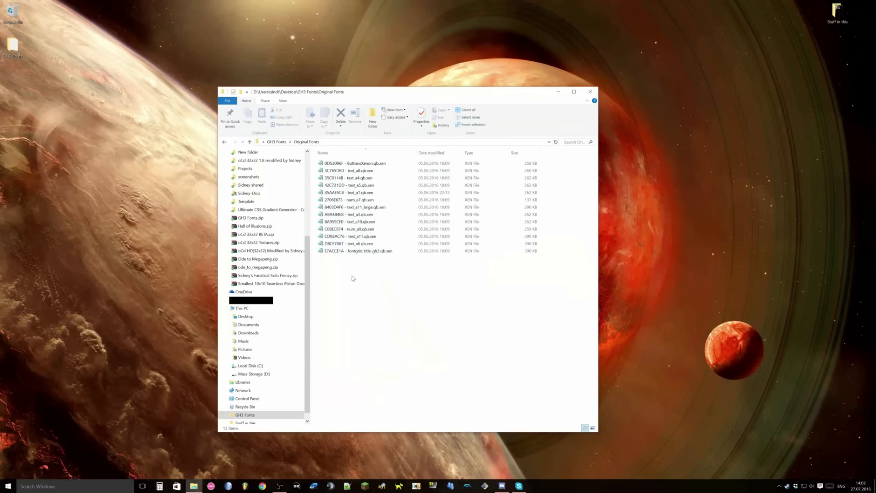
{"action": "left_click_drag", "start_coordinate": [357, 283], "coordinate": [338, 160]}
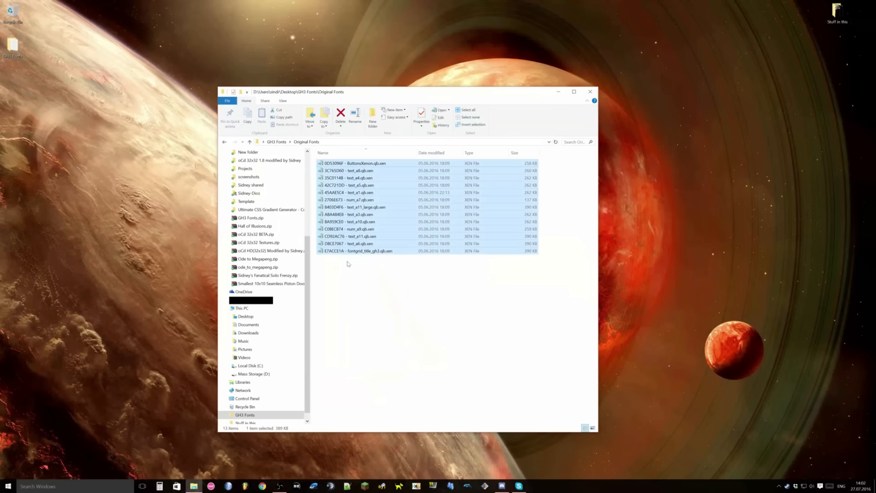
{"action": "left_click", "coordinate": [347, 263]}
{"action": "left_click", "coordinate": [276, 142]}
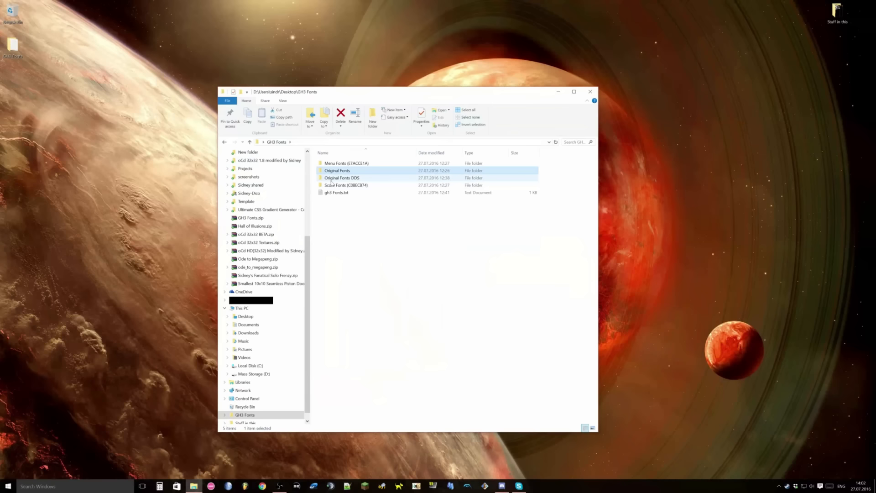
Look at SpongeBobFont.qb.xen in the Menu Fonts folder and return to GH3 Fonts.
{"action": "double_click", "coordinate": [343, 165]}
{"action": "left_click", "coordinate": [342, 171]}
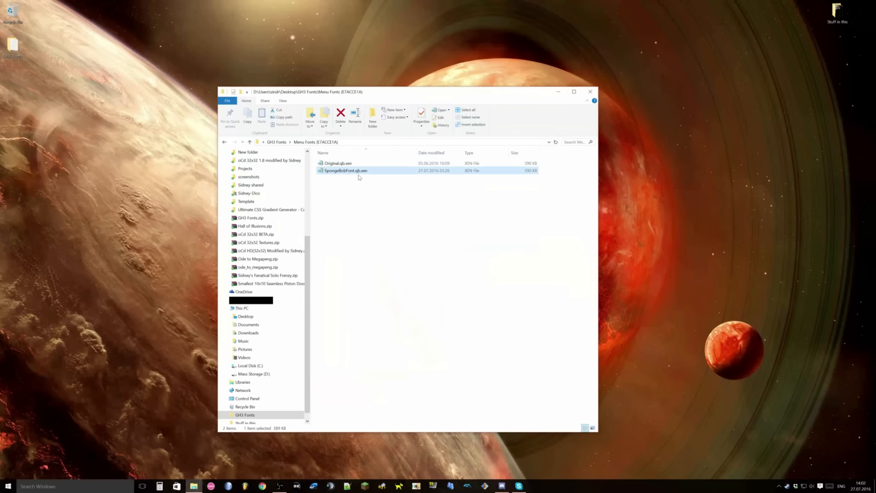
{"action": "left_click", "coordinate": [282, 143]}
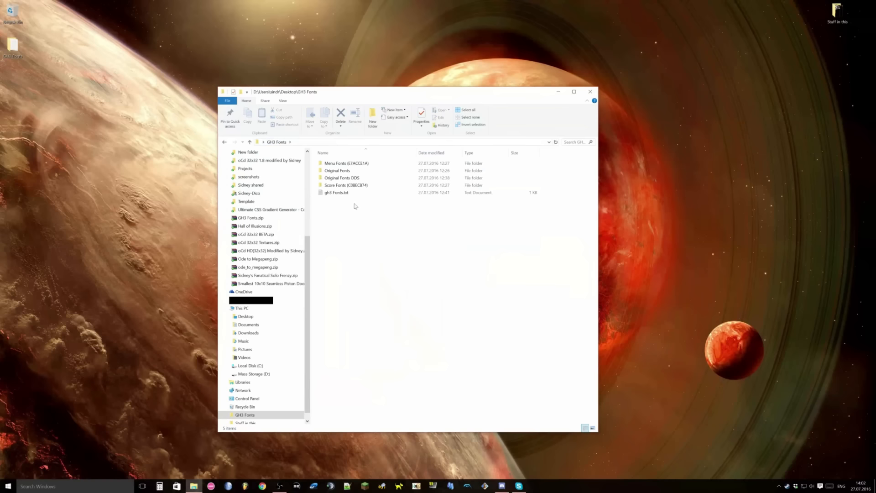
Examine the coloured score font files in the Normal Fonts subfolder of Score Fonts.
{"action": "left_click", "coordinate": [354, 186]}
{"action": "double_click", "coordinate": [354, 186]}
{"action": "double_click", "coordinate": [347, 171]}
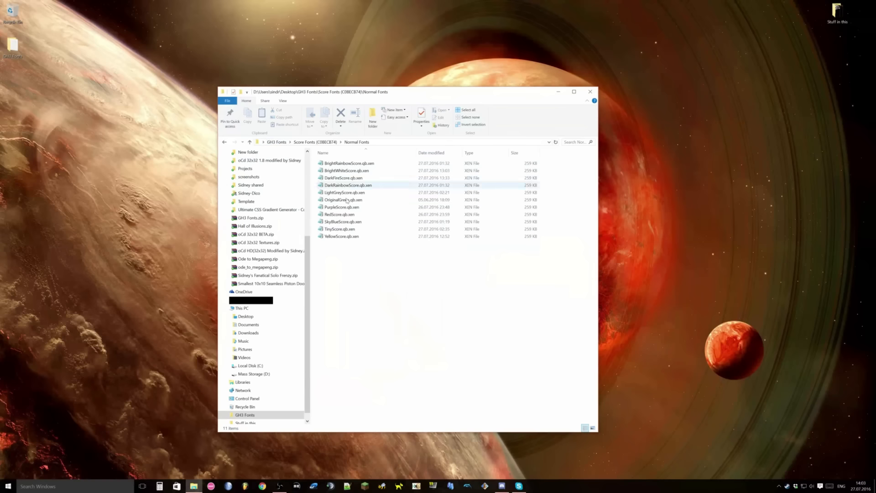
{"action": "left_click_drag", "start_coordinate": [357, 273], "coordinate": [345, 161]}
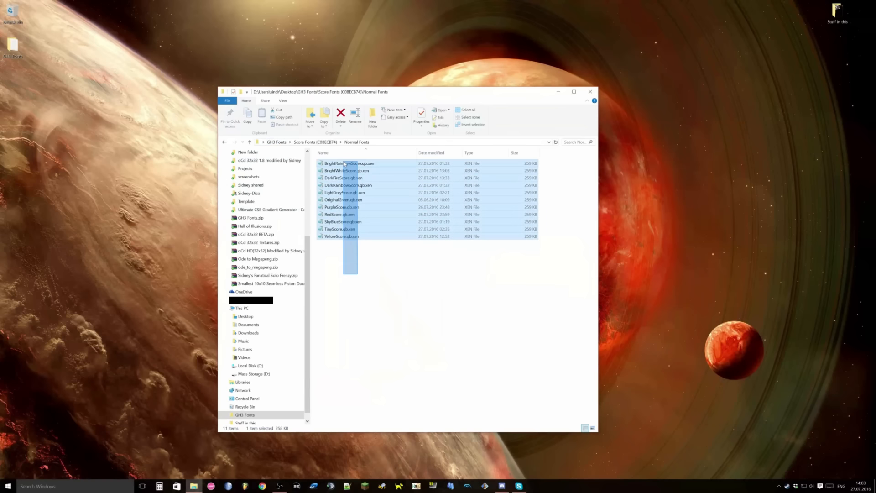
{"action": "left_click", "coordinate": [355, 291]}
{"action": "left_click", "coordinate": [344, 222]}
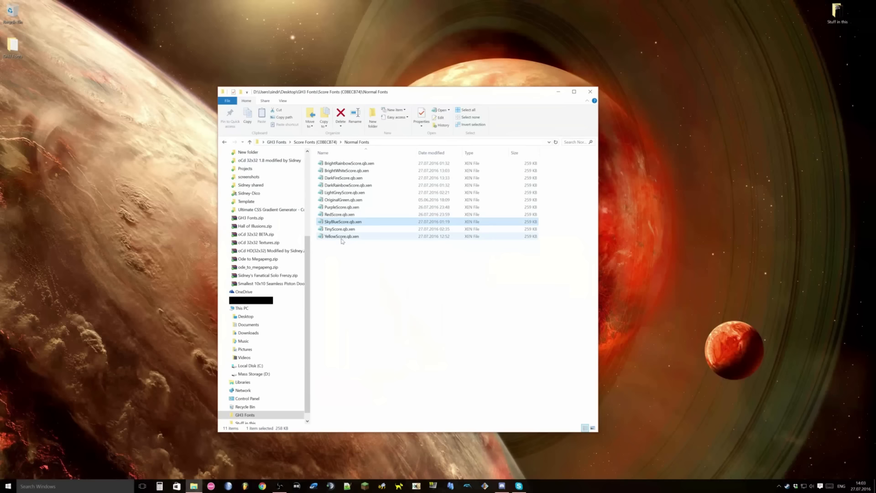
{"action": "left_click", "coordinate": [341, 237]}
{"action": "left_click", "coordinate": [315, 142]}
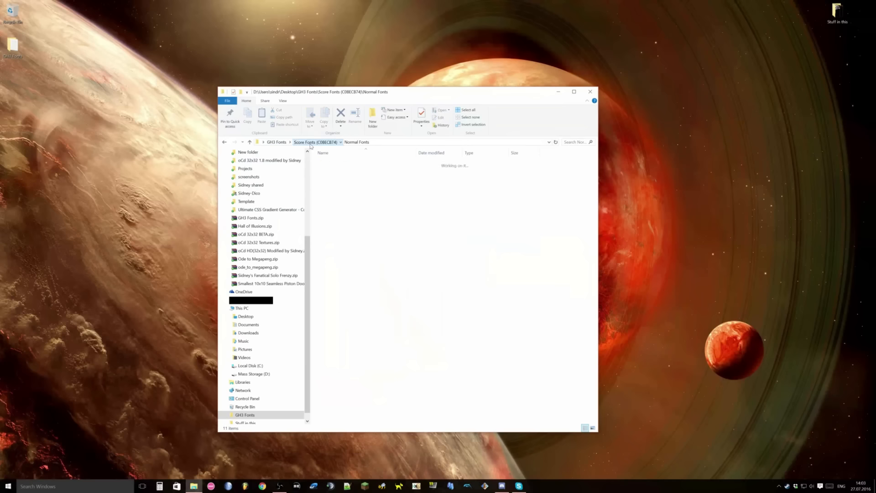
Look at the files in the Other Fonts subfolder of Score Fonts and return to GH3 Fonts.
{"action": "double_click", "coordinate": [327, 172]}
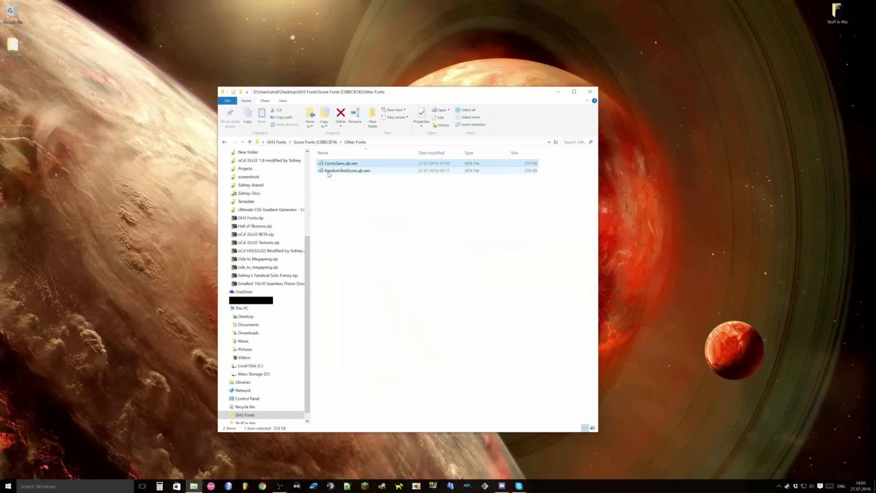
{"action": "left_click", "coordinate": [328, 172]}
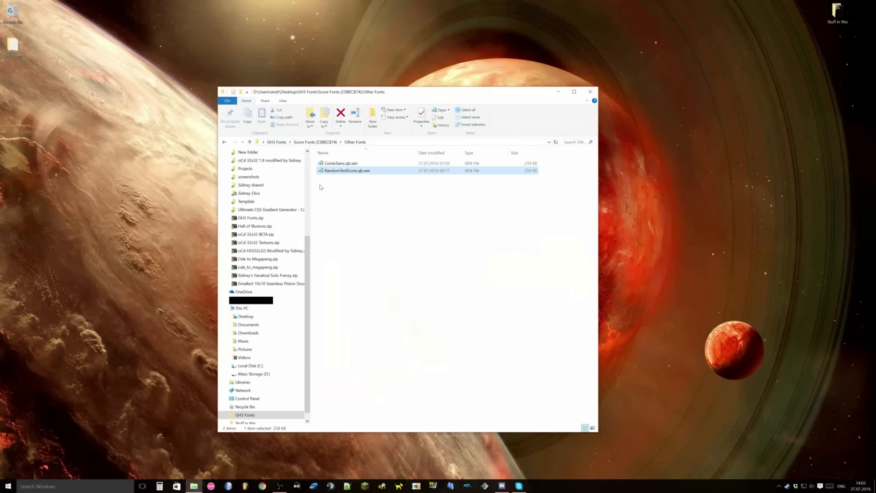
{"action": "left_click", "coordinate": [312, 159]}
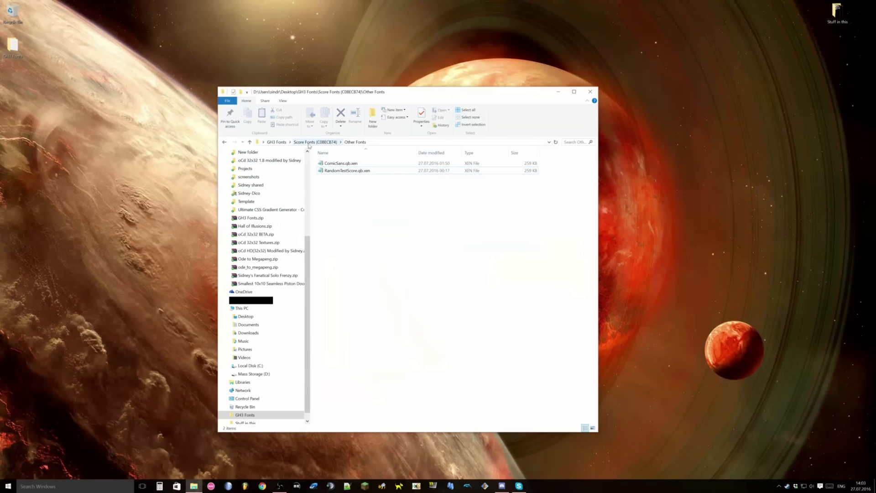
{"action": "left_click", "coordinate": [309, 143]}
{"action": "left_click", "coordinate": [281, 142]}
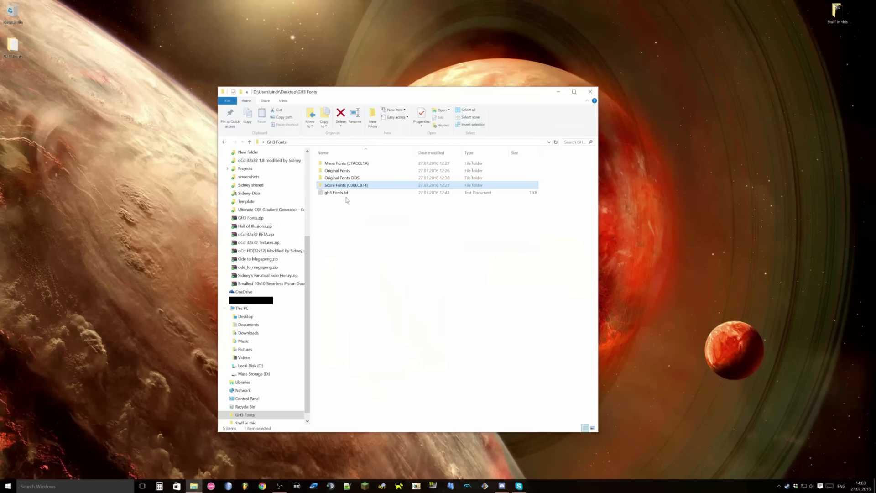
{"action": "left_click", "coordinate": [409, 255]}
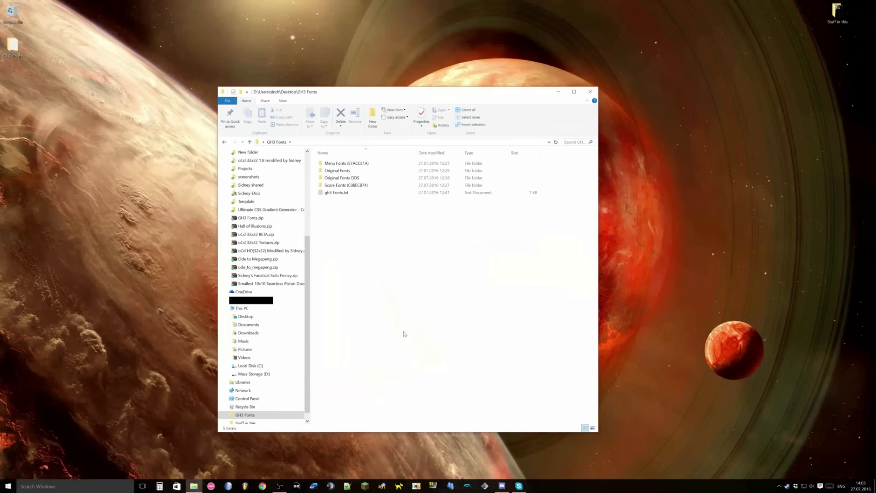
Switch to Queen Bee and load global.pak.xen from Guitar Hero III's DATA\ZONES folder in D:\Program Files (x86)\Aspyr as the PAK file.
{"action": "left_click_drag", "start_coordinate": [377, 95], "coordinate": [174, 74]}
{"action": "left_click", "coordinate": [382, 486]}
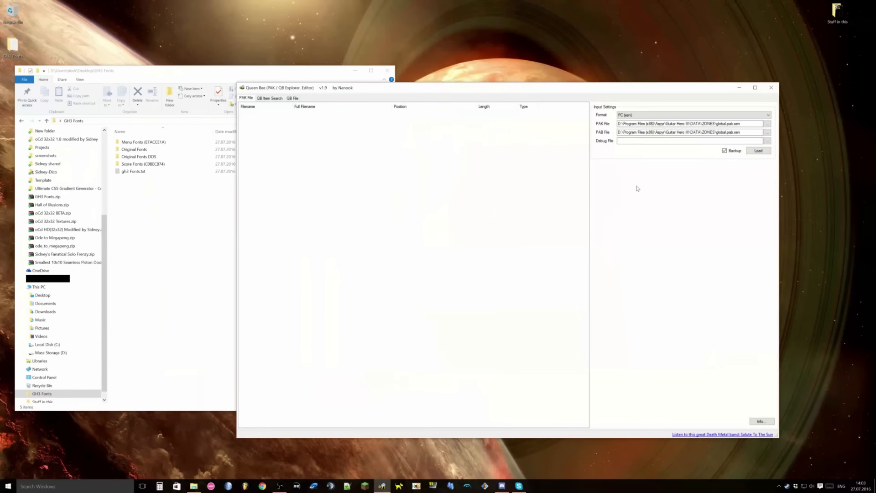
{"action": "left_click", "coordinate": [768, 124]}
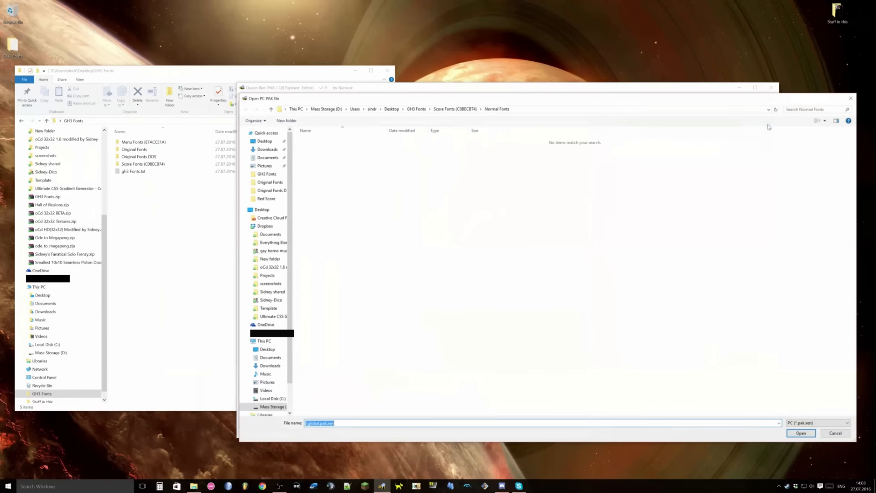
{"action": "left_click", "coordinate": [262, 341]}
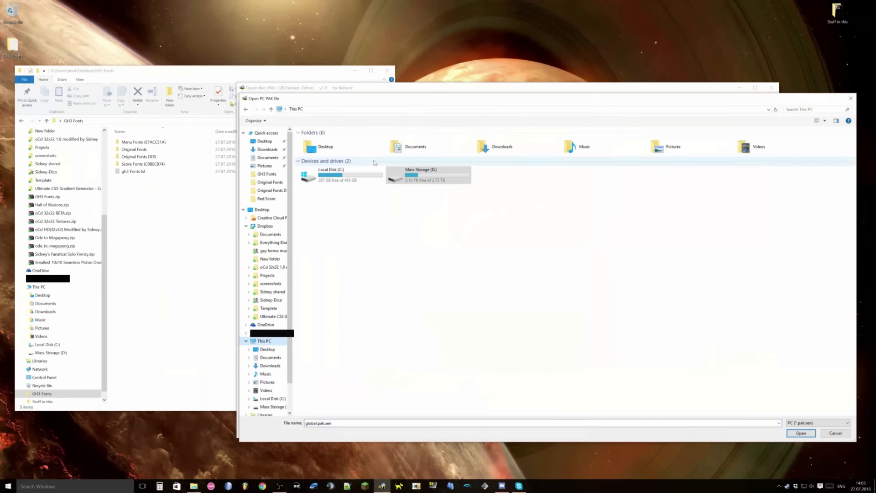
{"action": "double_click", "coordinate": [411, 178]}
{"action": "double_click", "coordinate": [329, 184]}
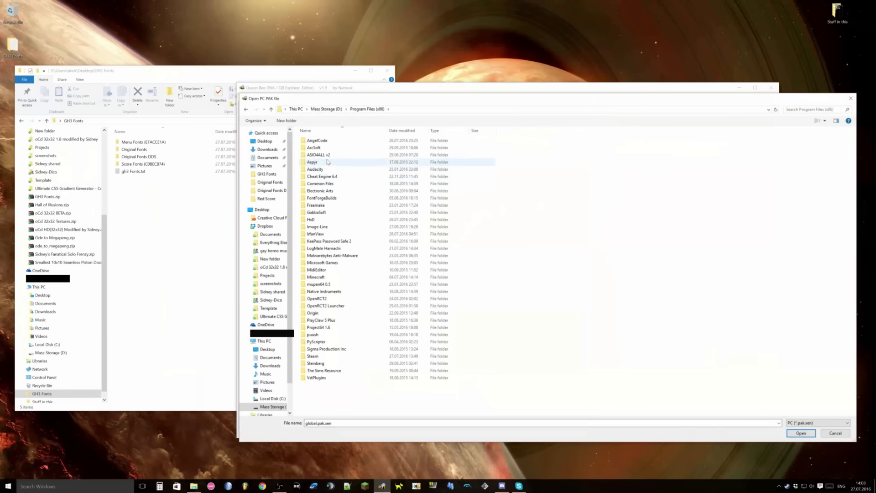
{"action": "double_click", "coordinate": [320, 162]}
{"action": "double_click", "coordinate": [331, 141]}
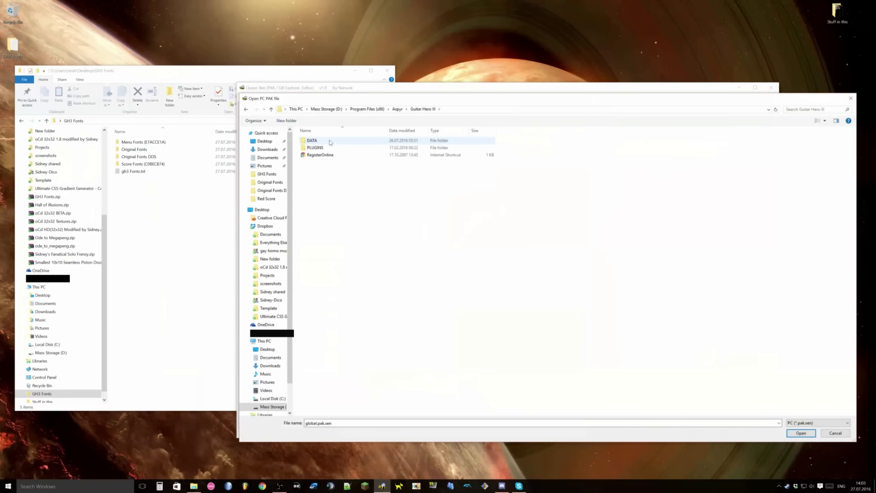
{"action": "double_click", "coordinate": [331, 141]}
{"action": "double_click", "coordinate": [322, 235]}
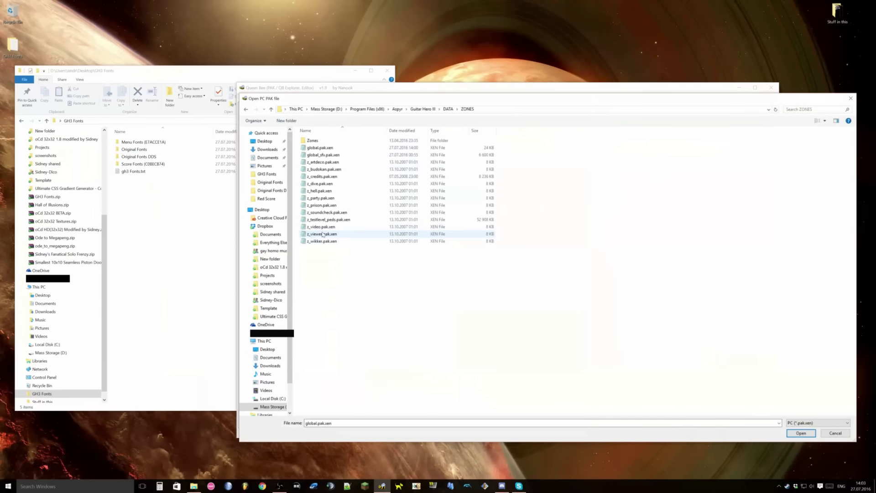
{"action": "left_click", "coordinate": [338, 149]}
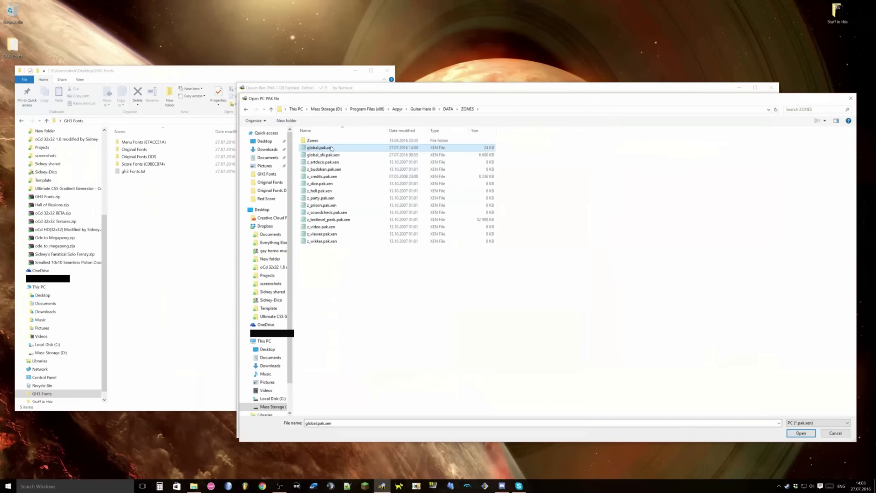
{"action": "left_click", "coordinate": [803, 433]}
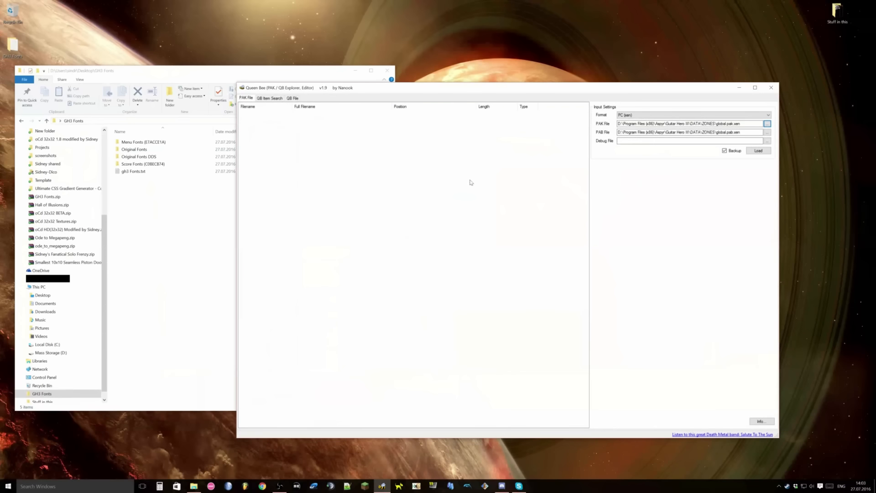
{"action": "left_click", "coordinate": [759, 151]}
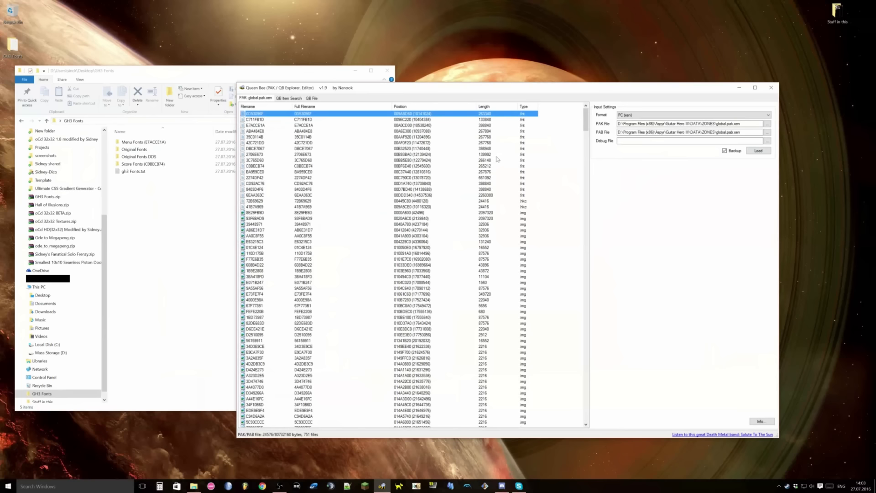
Sort the global.pak.xen contents by type and select the C0BEC874 font entry.
{"action": "left_click", "coordinate": [525, 108]}
{"action": "left_click", "coordinate": [525, 108]}
{"action": "left_click_drag", "start_coordinate": [525, 196], "coordinate": [525, 174]}
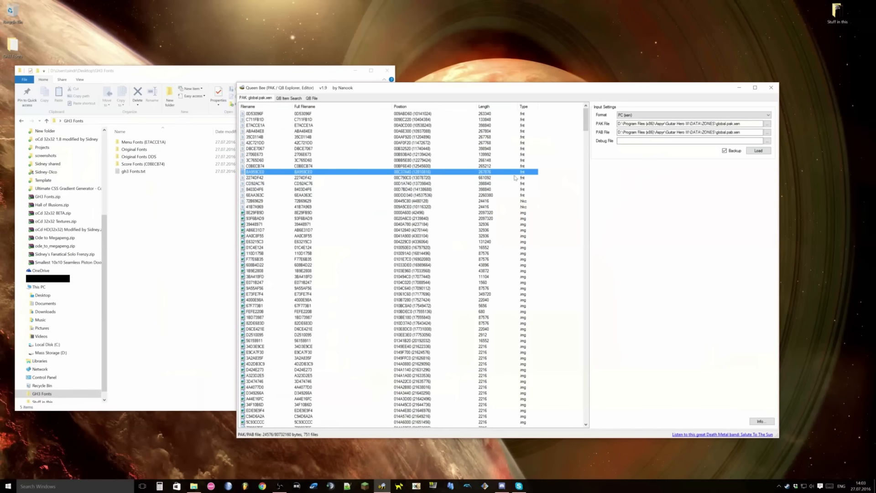
{"action": "left_click", "coordinate": [302, 167]}
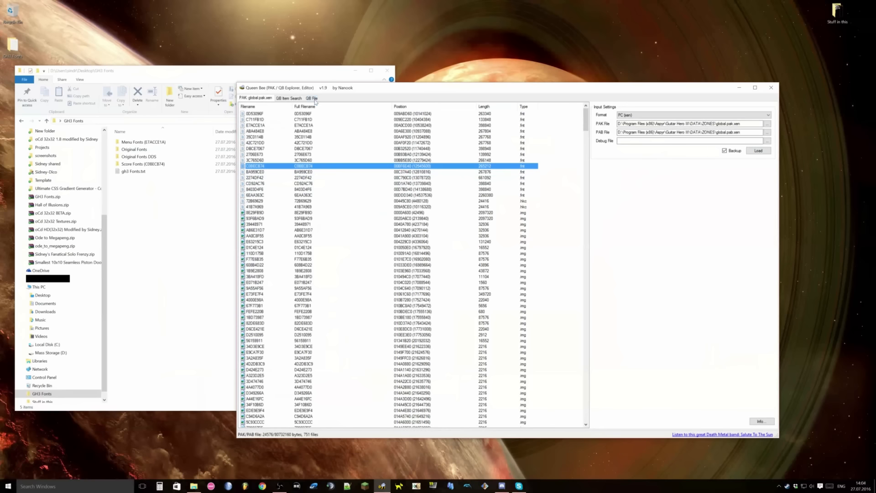
Look up the score counter font's ID in gh3 Fonts.txt, and minimize the text file.
{"action": "left_click", "coordinate": [143, 219]}
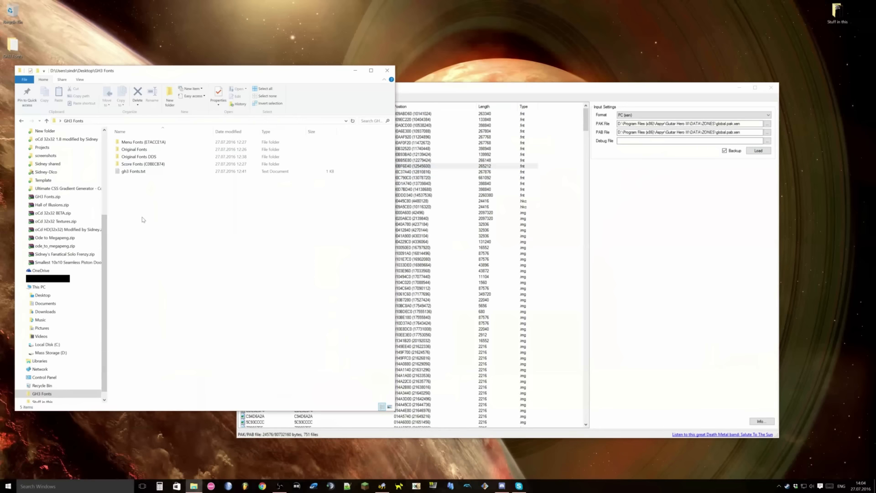
{"action": "double_click", "coordinate": [139, 174]}
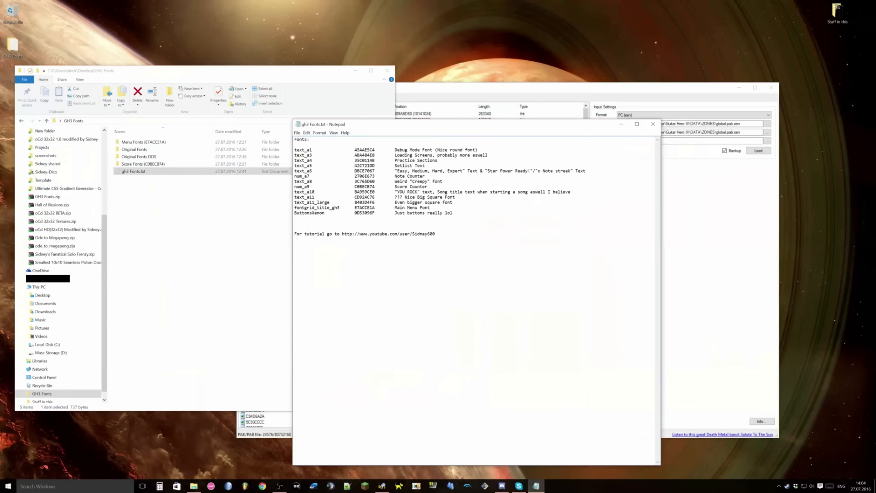
{"action": "left_click_drag", "start_coordinate": [428, 186], "coordinate": [294, 187]}
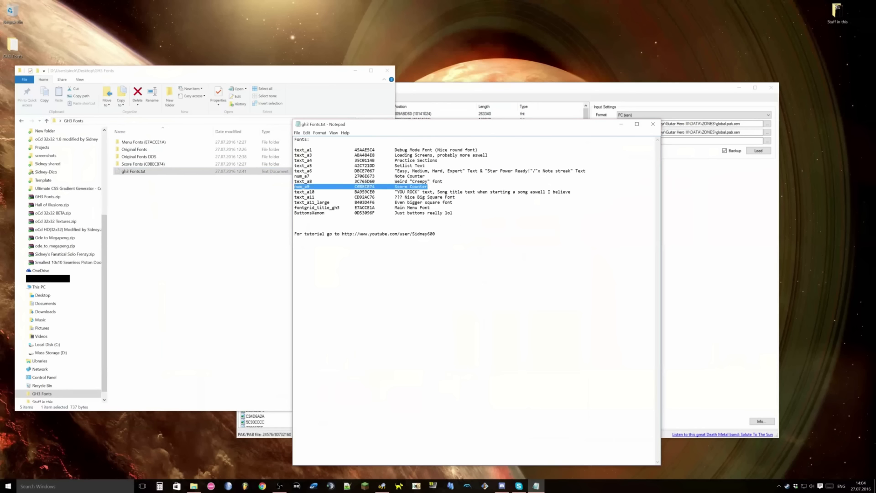
{"action": "left_click_drag", "start_coordinate": [376, 186], "coordinate": [354, 187]}
{"action": "left_click", "coordinate": [375, 187]}
{"action": "left_click", "coordinate": [355, 187]}
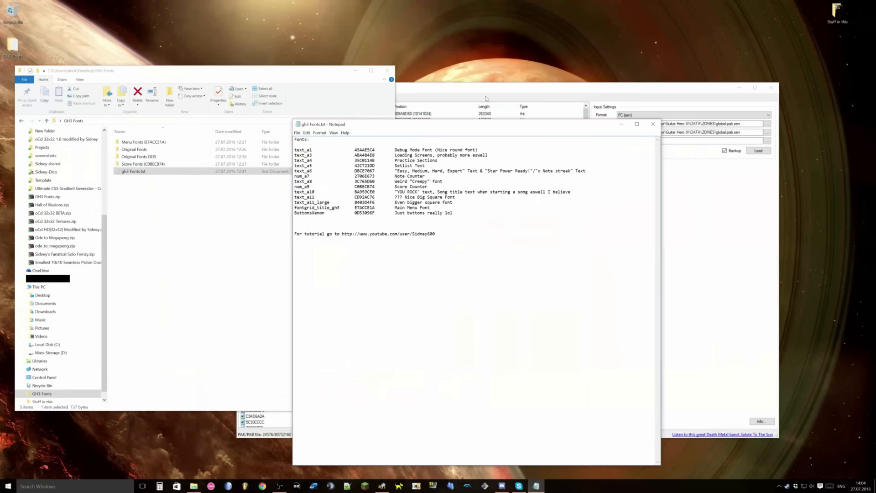
{"action": "left_click", "coordinate": [622, 124]}
Replace the C0BEC874 score font in global.pak.xen with DarkRainbowScore.qb.xen from the Normal Fonts folder.
{"action": "left_click", "coordinate": [562, 89]}
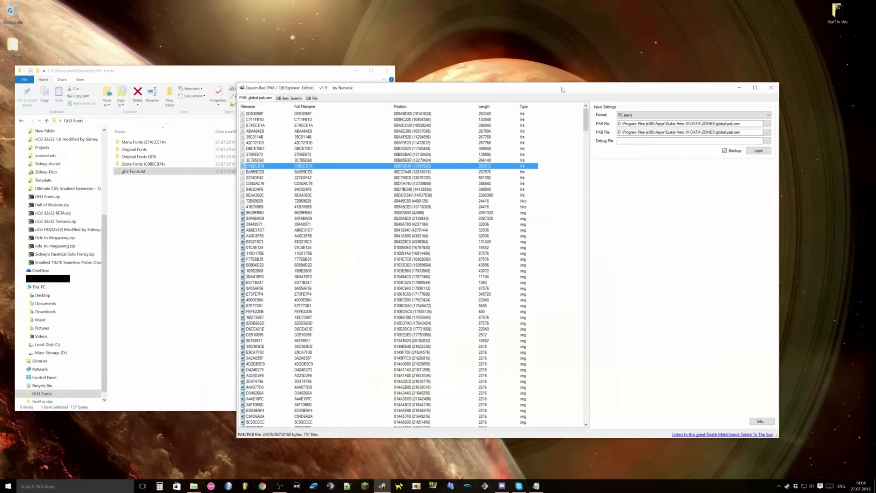
{"action": "left_click", "coordinate": [263, 160]}
{"action": "left_click", "coordinate": [263, 167]}
{"action": "right_click", "coordinate": [255, 168]}
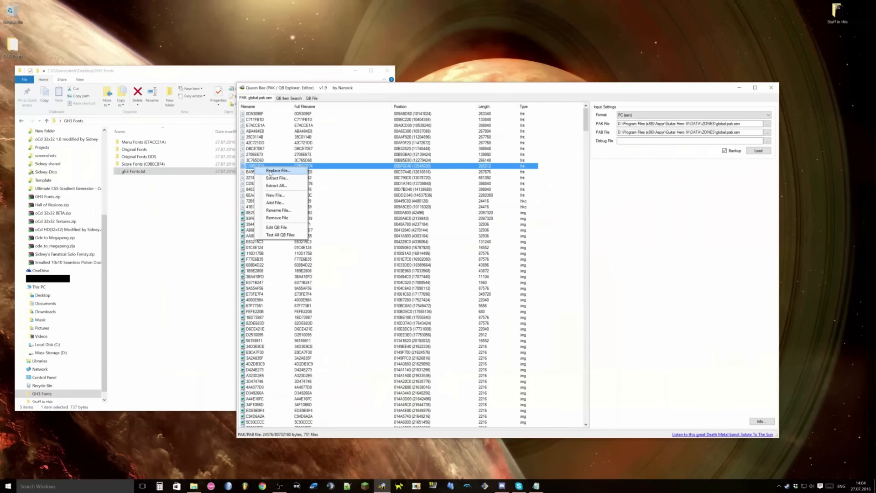
{"action": "left_click", "coordinate": [270, 171]}
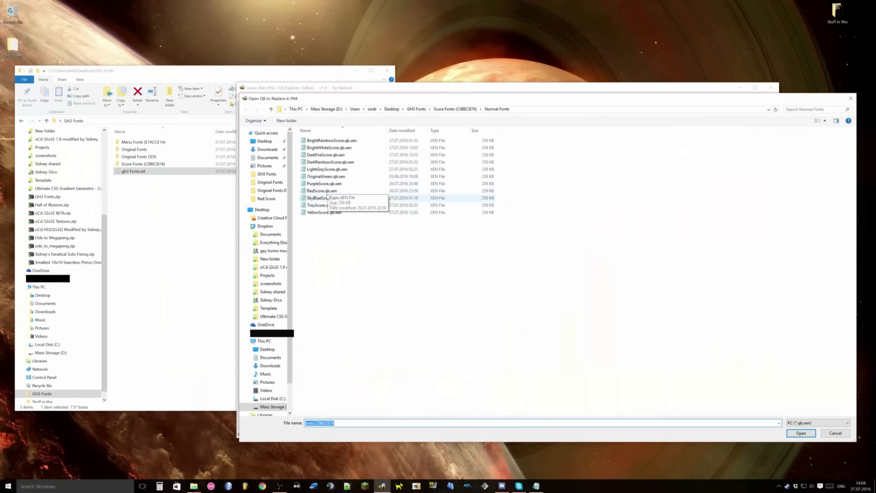
{"action": "left_click", "coordinate": [315, 164]}
{"action": "left_click", "coordinate": [795, 434]}
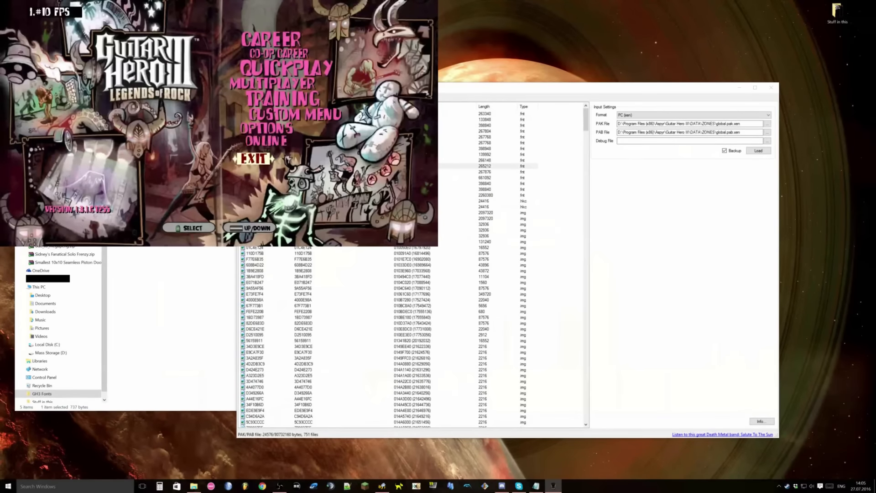
{"action": "key", "text": "Up"}
{"action": "key", "text": "Up"}
{"action": "key", "text": "Return"}
{"action": "key", "text": "Down"}
{"action": "key", "text": "Down"}
{"action": "key", "text": "Down"}
{"action": "key", "text": "Down"}
{"action": "key", "text": "Return"}
{"action": "key", "text": "Escape"}
{"action": "key", "text": "Escape"}
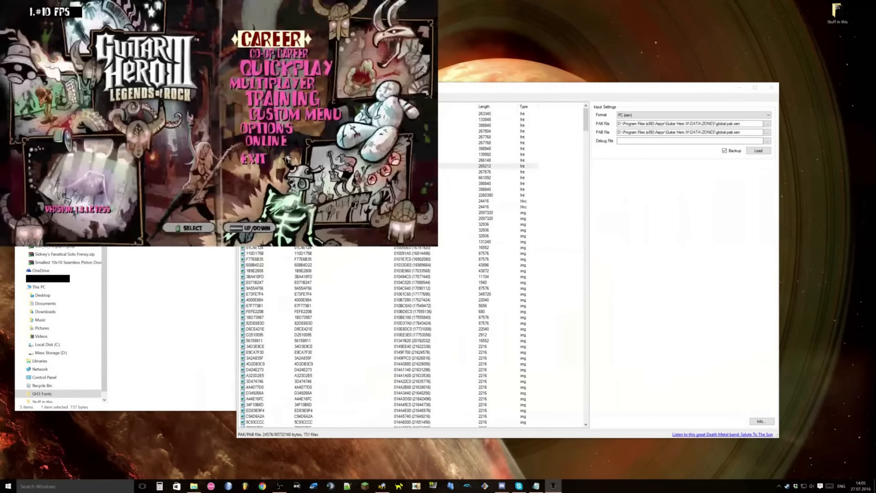
Start Universal Pixelation from the Quickplay setlist in Guitar Hero III to check the new score font.
{"action": "key", "text": "Down"}
{"action": "key", "text": "Down"}
{"action": "key", "text": "Return"}
{"action": "key", "text": "Down"}
{"action": "key", "text": "Down"}
{"action": "key", "text": "Return"}
{"action": "key", "text": "Down"}
{"action": "key", "text": "Down"}
{"action": "key", "text": "Down"}
{"action": "key", "text": "Down"}
{"action": "key", "text": "Down"}
{"action": "key", "text": "Down"}
{"action": "key", "text": "Down"}
{"action": "key", "text": "Down"}
{"action": "key", "text": "Down"}
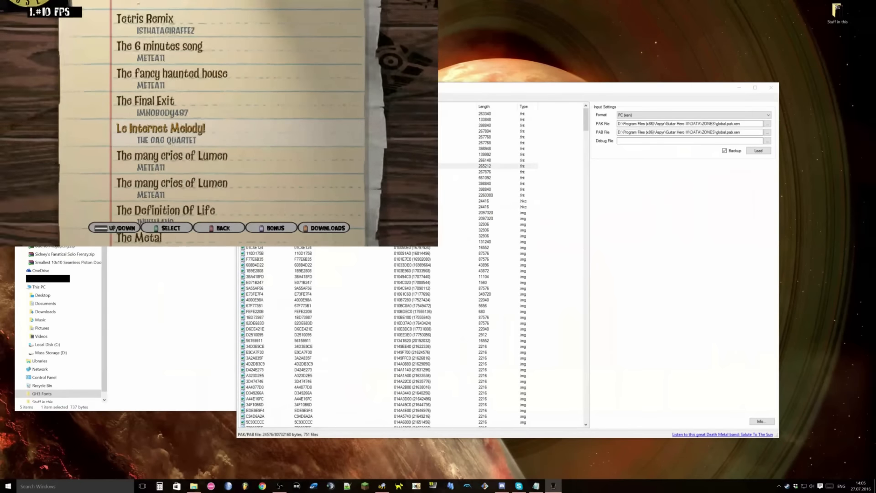
{"action": "key", "text": "Down"}
{"action": "key", "text": "Down"}
{"action": "key", "text": "Down"}
{"action": "key", "text": "Down"}
{"action": "key", "text": "Down"}
{"action": "key", "text": "Down"}
{"action": "key", "text": "Down"}
{"action": "key", "text": "Down"}
{"action": "key", "text": "Down"}
{"action": "key", "text": "Down"}
{"action": "key", "text": "Down"}
{"action": "key", "text": "Down"}
{"action": "key", "text": "Down"}
{"action": "key", "text": "Down"}
{"action": "key", "text": "Down"}
{"action": "key", "text": "Down"}
{"action": "key", "text": "Down"}
{"action": "key", "text": "Down"}
{"action": "key", "text": "Down"}
{"action": "key", "text": "Down"}
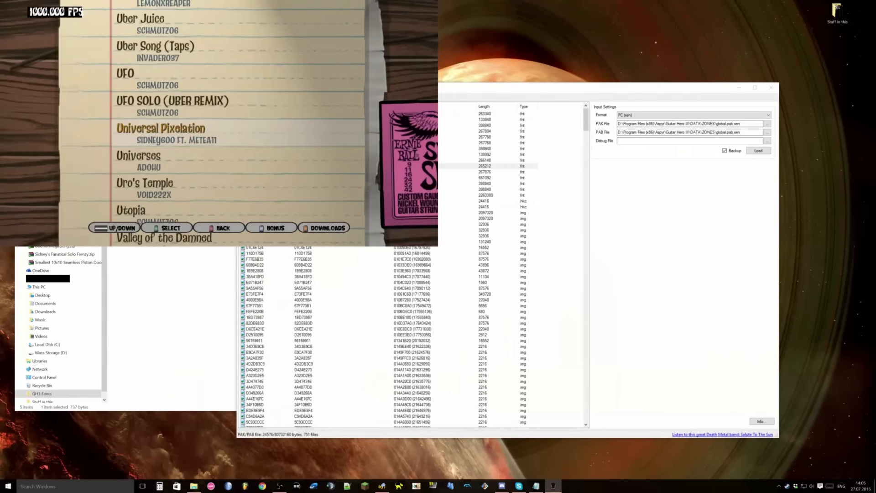
{"action": "key", "text": "Return"}
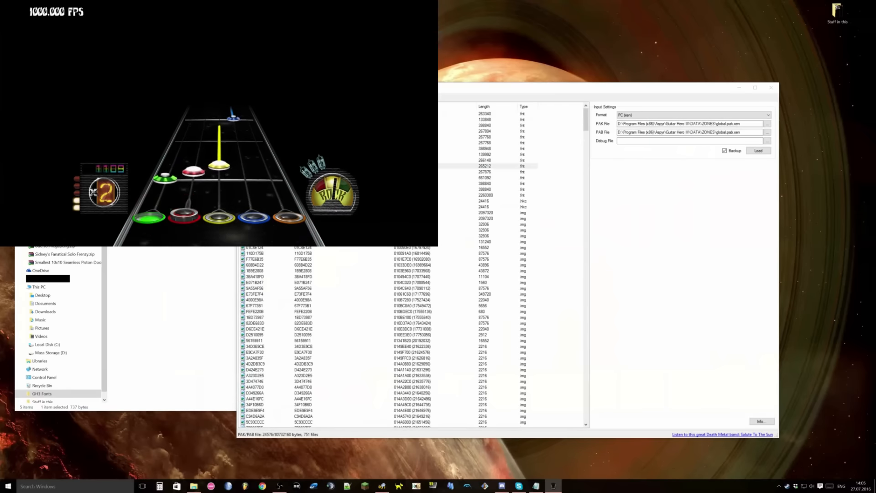
Quit the song to the main menu and exit Guitar Hero III.
{"action": "key", "text": "Escape"}
{"action": "key", "text": "Return"}
{"action": "key", "text": "Return"}
{"action": "key", "text": "Up"}
{"action": "key", "text": "Return"}
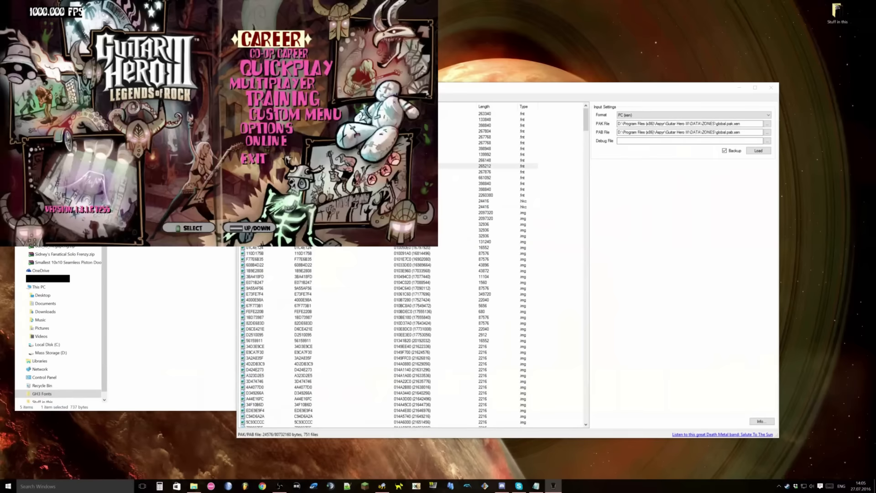
{"action": "key", "text": "Up"}
{"action": "key", "text": "Return"}
{"action": "key", "text": "Return"}
{"action": "key", "text": "Return"}
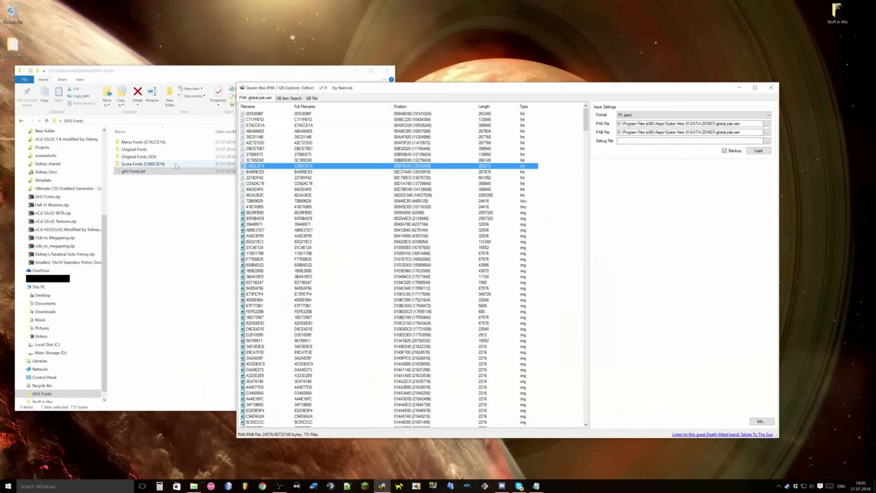
Look at the font files in the Original Fonts folder and return to GH3 Fonts.
{"action": "left_click", "coordinate": [173, 214]}
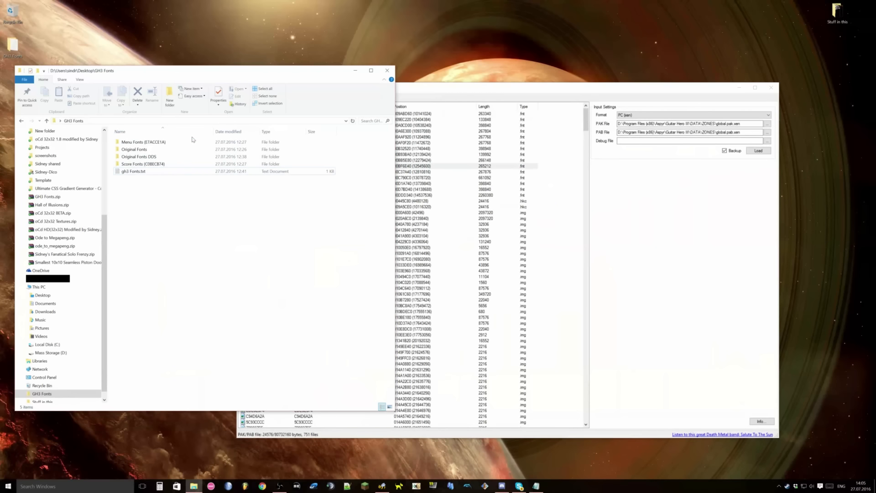
{"action": "left_click", "coordinate": [147, 144]}
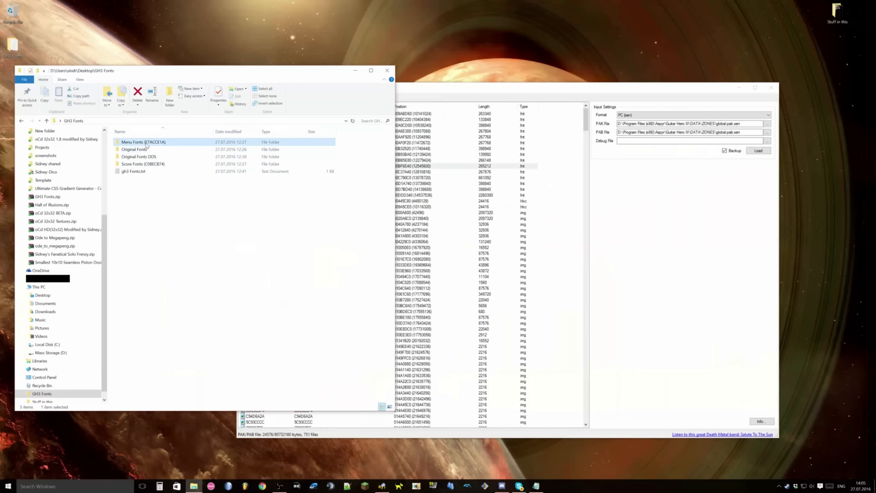
{"action": "left_click", "coordinate": [168, 215]}
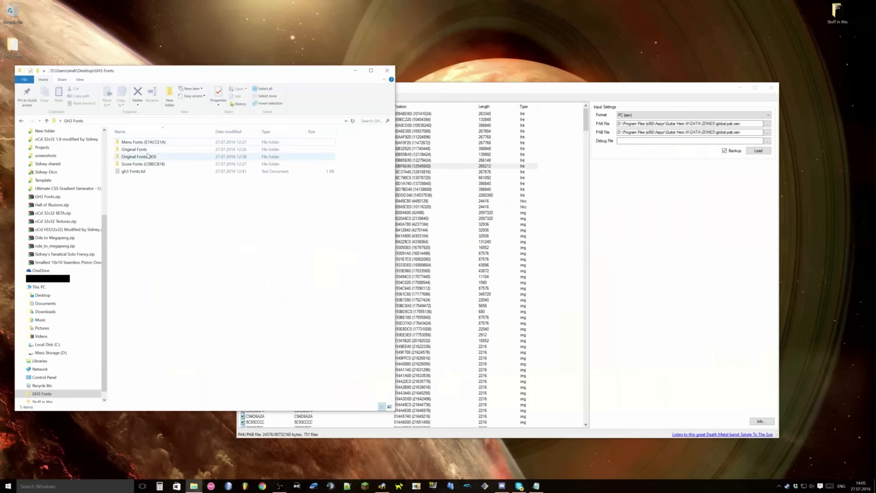
{"action": "double_click", "coordinate": [137, 149]}
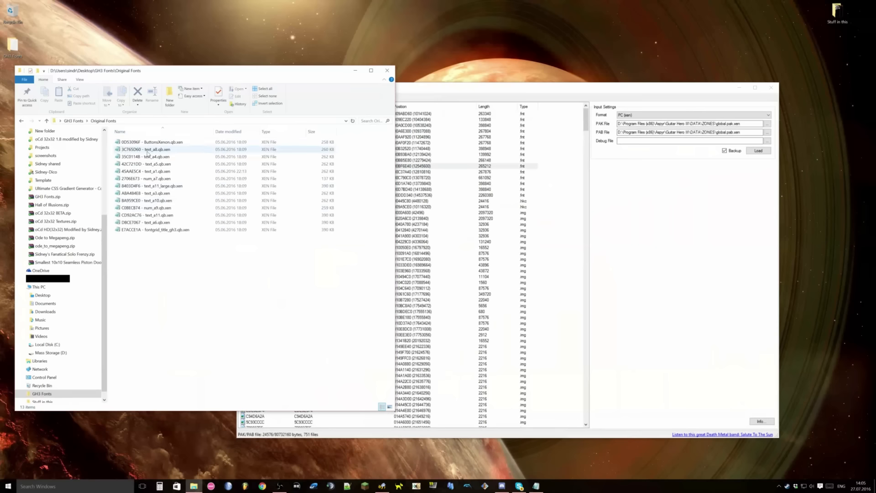
{"action": "left_click", "coordinate": [76, 120]}
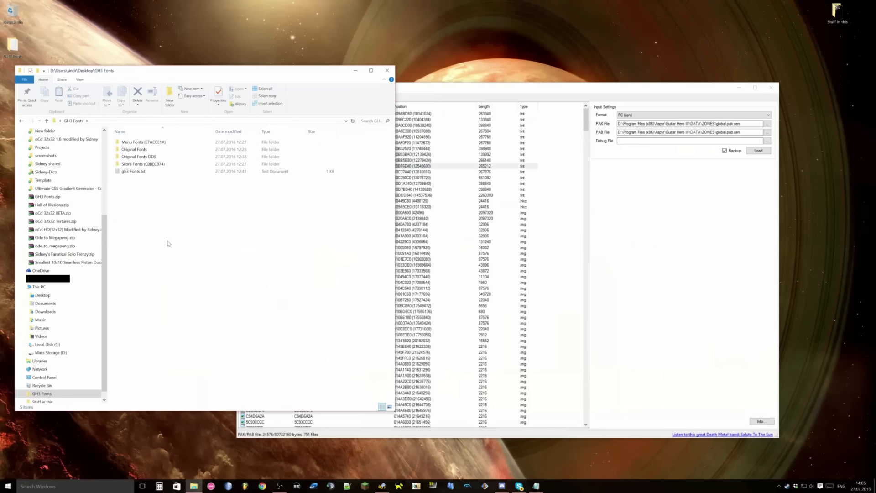
Reopen the Original Fonts folder and compare its font files with the entries listed in Queen Bee.
{"action": "left_click_drag", "start_coordinate": [503, 87], "coordinate": [513, 79]}
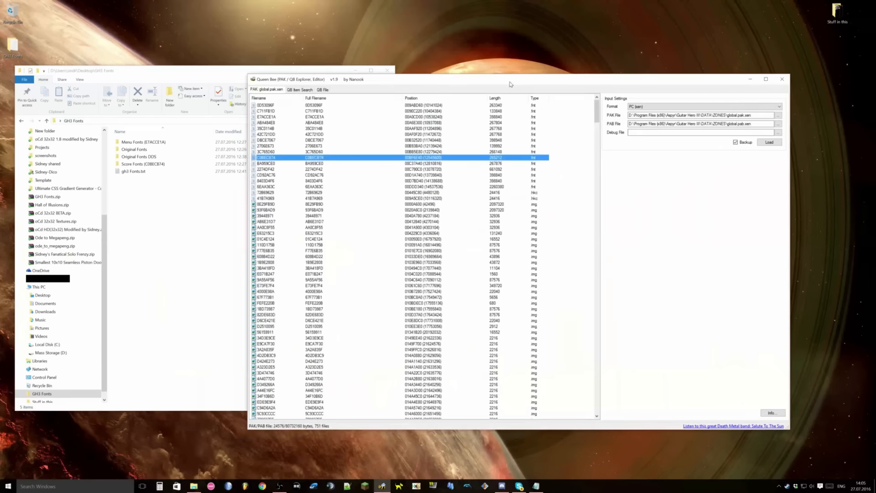
{"action": "left_click", "coordinate": [154, 165]}
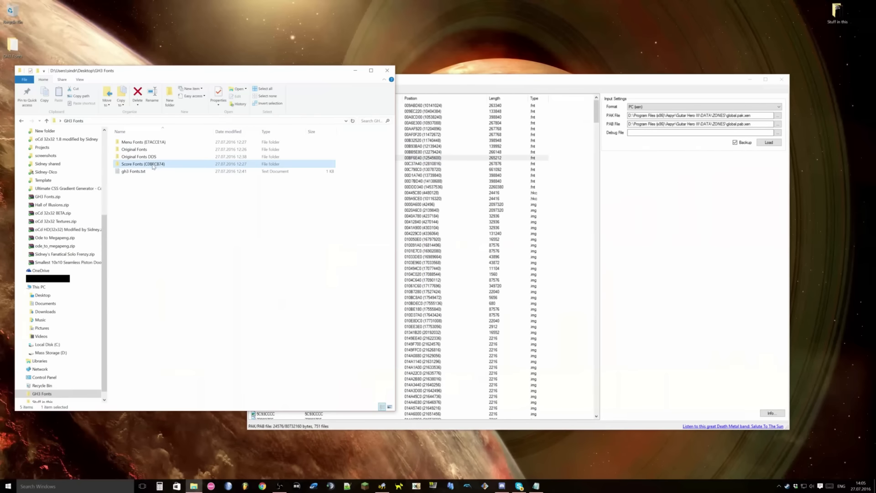
{"action": "left_click", "coordinate": [455, 76]}
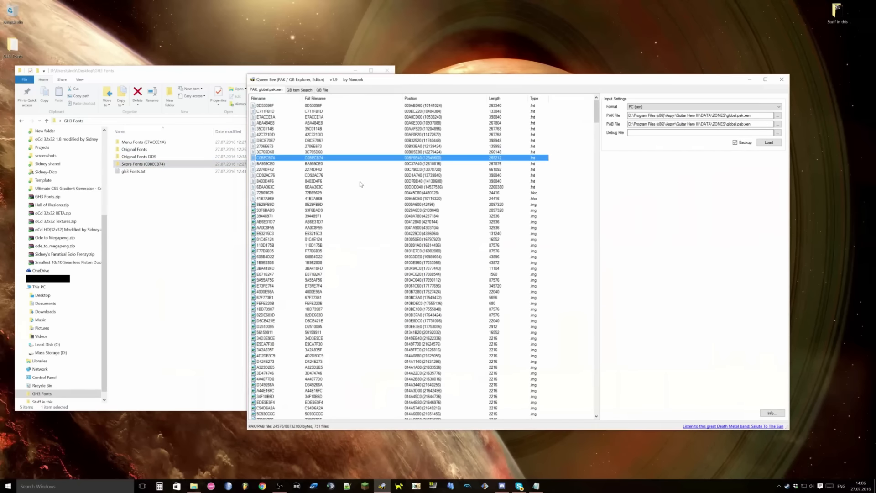
{"action": "left_click", "coordinate": [121, 152]}
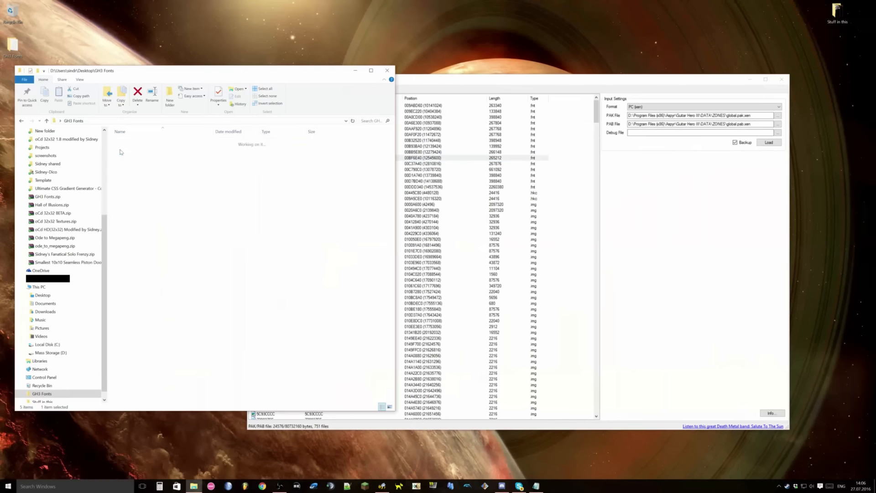
{"action": "left_click", "coordinate": [408, 81]}
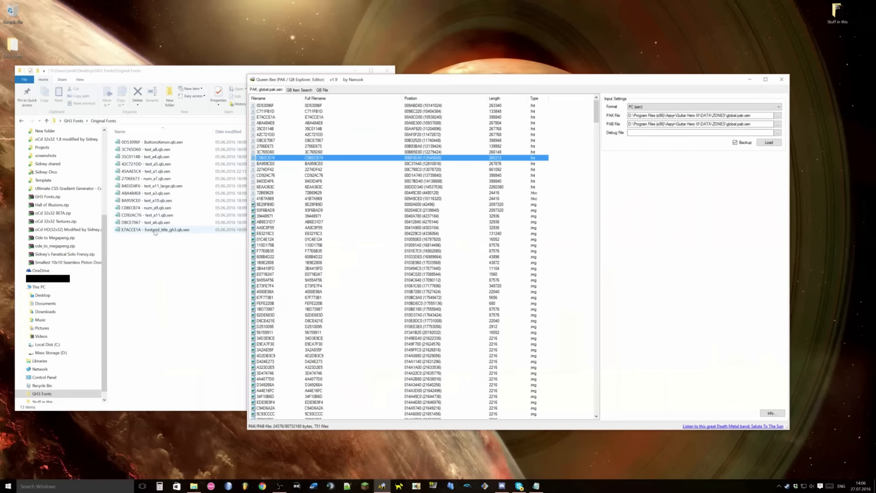
Compare the fontgrid_title_gh3 file in the Original Fonts folder with the font entries in Queen Bee.
{"action": "left_click", "coordinate": [169, 231]}
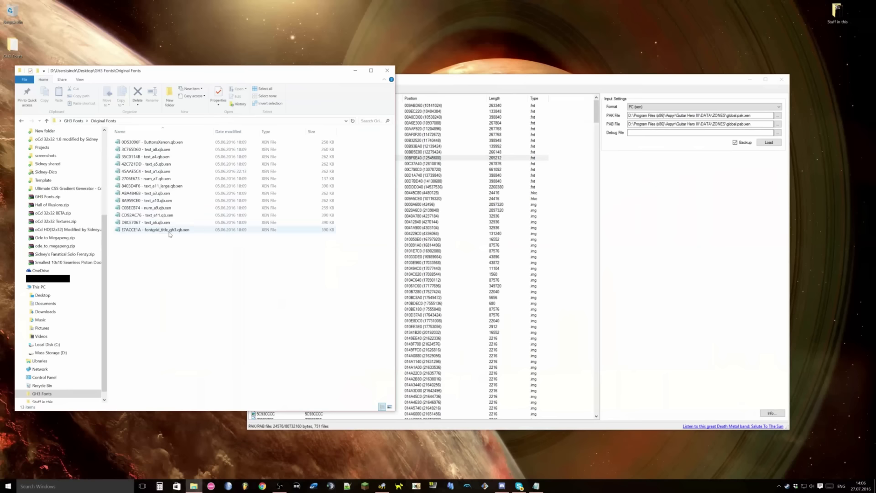
{"action": "left_click", "coordinate": [423, 83]}
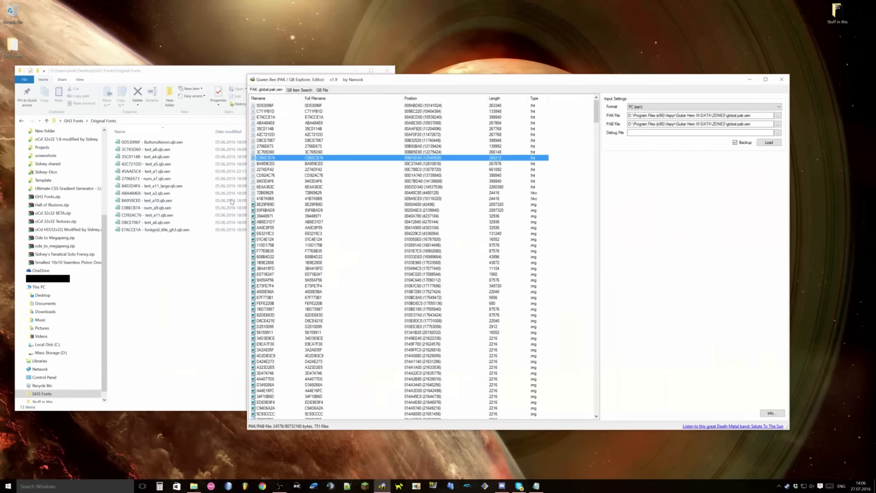
{"action": "right_click", "coordinate": [277, 162]}
{"action": "left_click", "coordinate": [149, 234]}
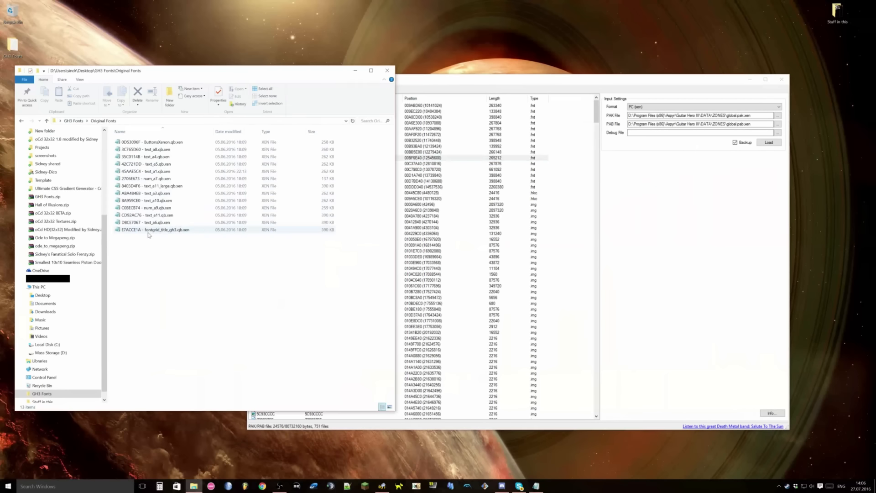
{"action": "left_click", "coordinate": [160, 231]}
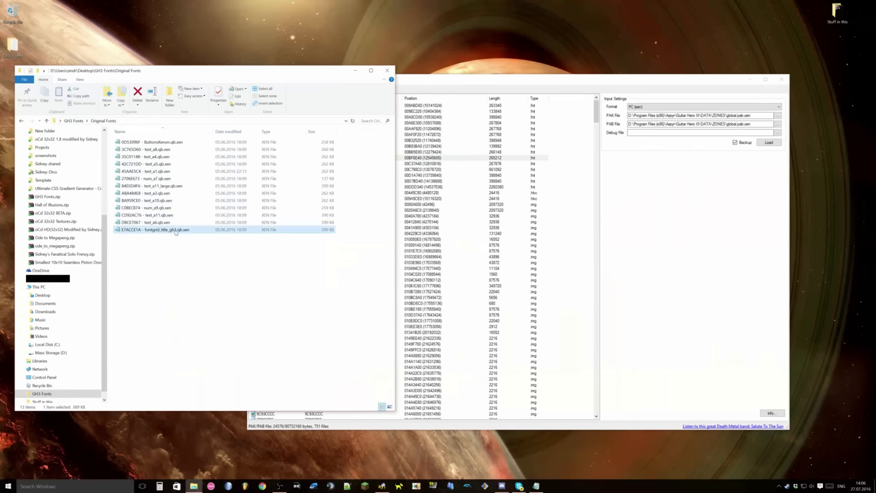
Open gh3 Fonts.txt from the GH3 Fonts folder and highlight the fontgrid_title_gh3 entry.
{"action": "left_click", "coordinate": [75, 121]}
{"action": "left_click", "coordinate": [131, 172]}
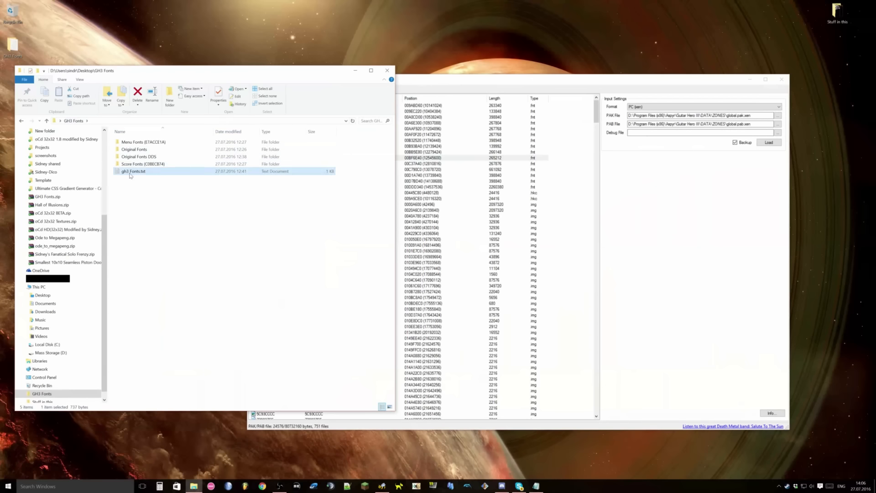
{"action": "double_click", "coordinate": [131, 172]}
{"action": "left_click_drag", "start_coordinate": [533, 207], "coordinate": [567, 206]}
{"action": "double_click", "coordinate": [454, 207]}
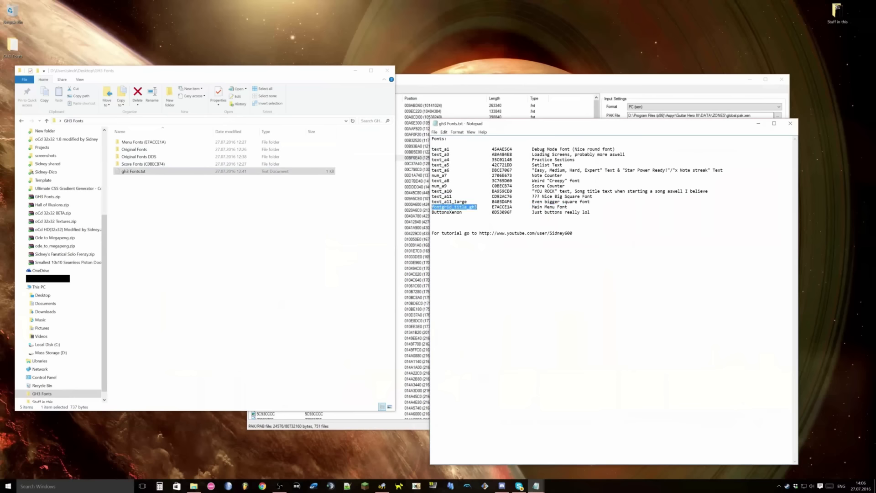
Look up the code for fontgrid_title_gh3 in the notes and select the matching E7ACCE1A entry in Queen Bee.
{"action": "left_click", "coordinate": [287, 220]}
{"action": "left_click", "coordinate": [427, 83]}
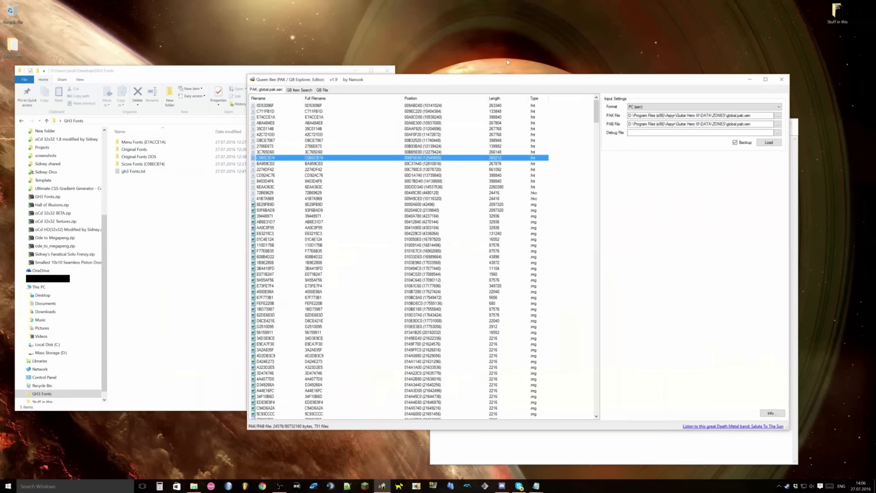
{"action": "left_click_drag", "start_coordinate": [507, 77], "coordinate": [335, 59]}
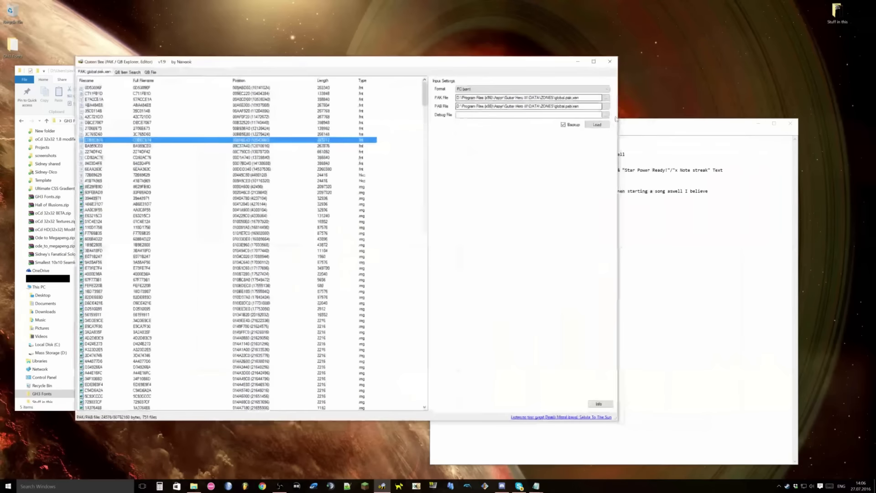
{"action": "left_click", "coordinate": [631, 134]}
{"action": "left_click", "coordinate": [460, 208]}
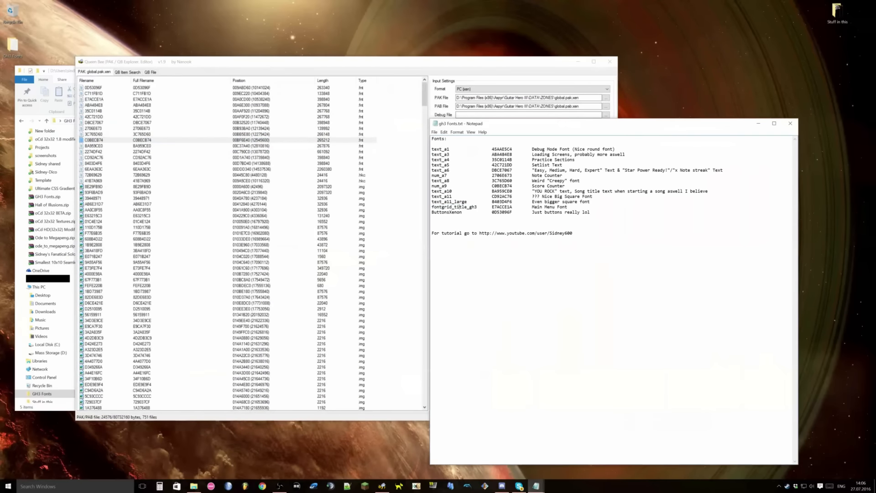
{"action": "left_click_drag", "start_coordinate": [492, 207], "coordinate": [513, 207]}
{"action": "left_click", "coordinate": [94, 99]}
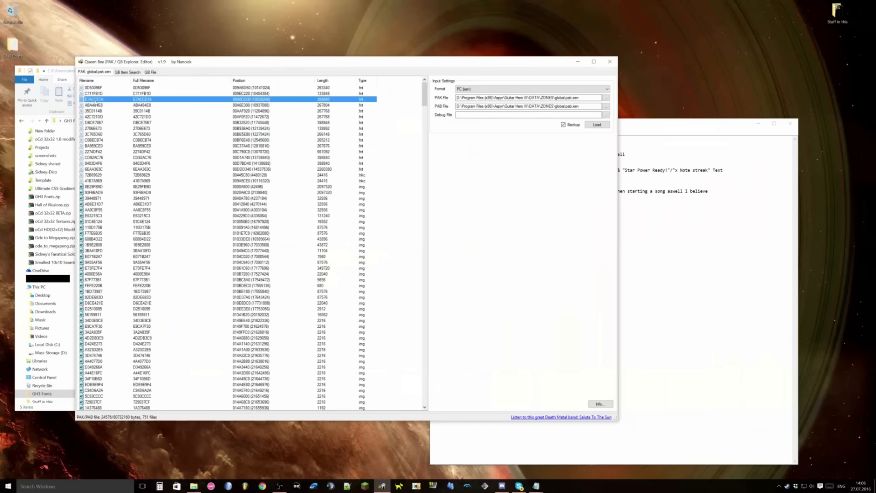
{"action": "left_click_drag", "start_coordinate": [145, 62], "coordinate": [266, 72]}
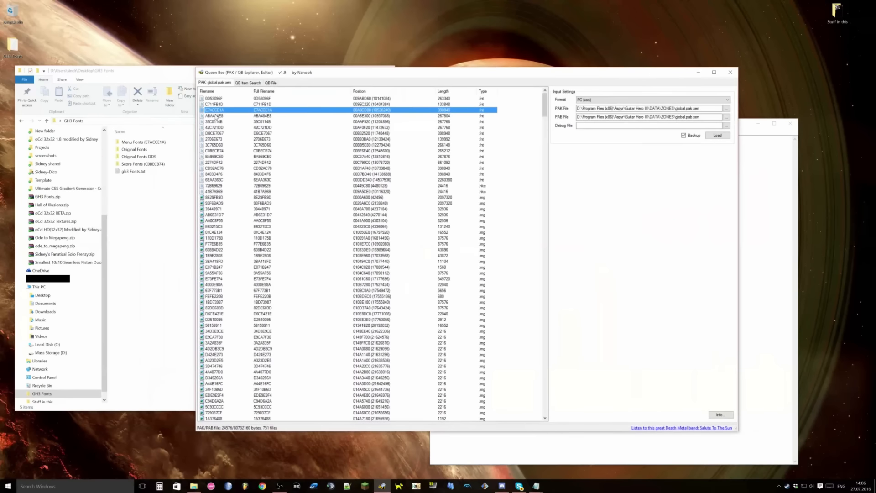
Reposition the GH3 Fonts folder window and the gh3 Fonts.txt notes window on the desktop.
{"action": "left_click", "coordinate": [150, 210]}
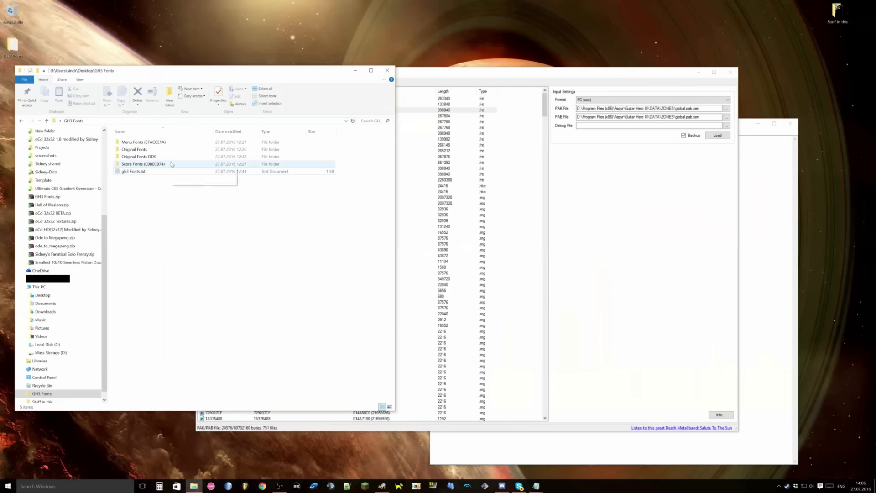
{"action": "mouse_move", "coordinate": [171, 164]}
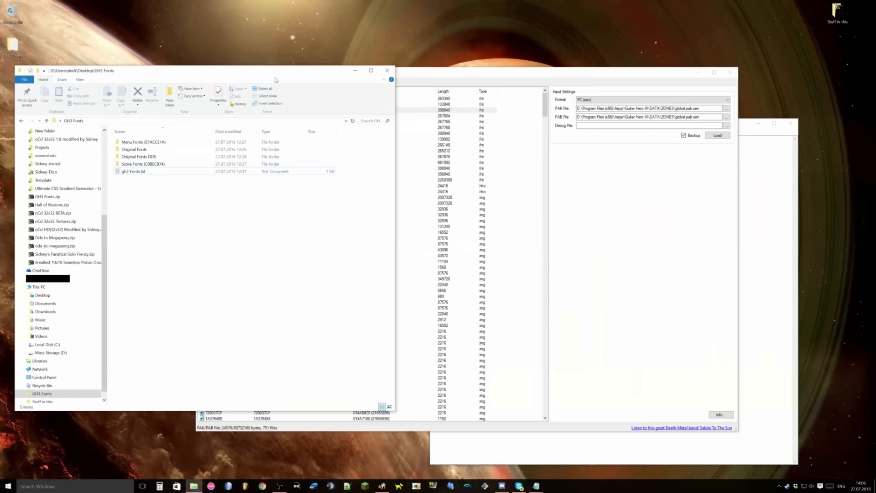
{"action": "left_click_drag", "start_coordinate": [274, 71], "coordinate": [343, 63]}
{"action": "left_click", "coordinate": [749, 132]}
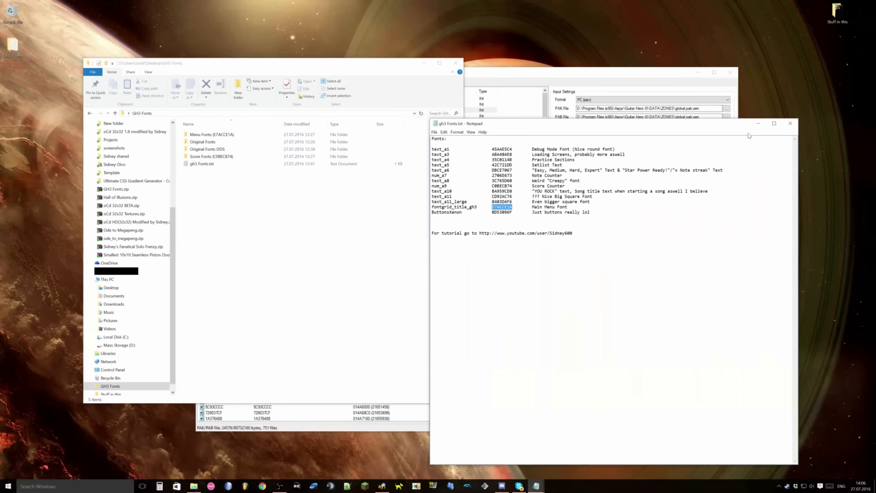
{"action": "left_click_drag", "start_coordinate": [687, 121], "coordinate": [679, 101]}
{"action": "left_click", "coordinate": [637, 242]}
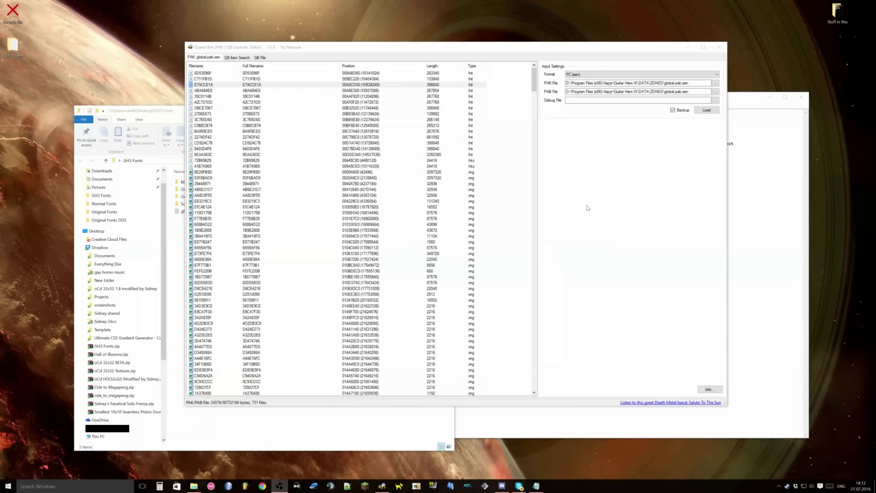
Open HxD and PUPP, and place the PUPP window over the middle of HxD.
{"action": "left_click", "coordinate": [416, 486]}
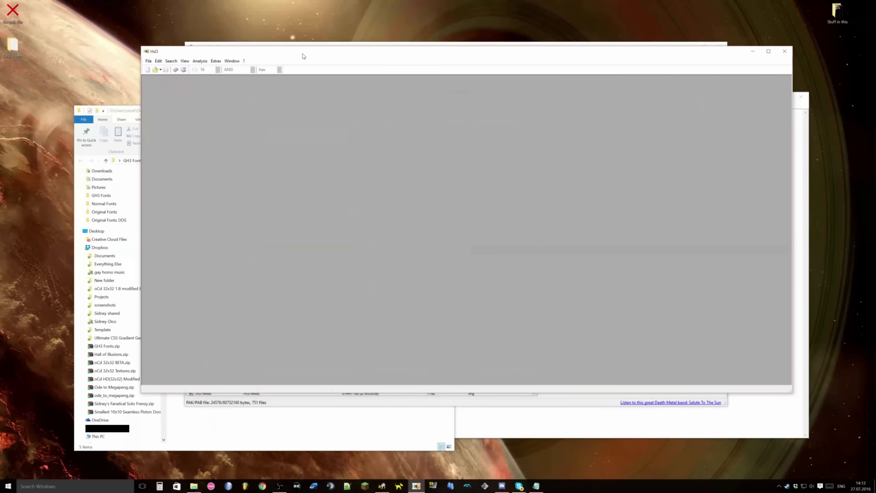
{"action": "left_click", "coordinate": [403, 486]}
{"action": "left_click_drag", "start_coordinate": [87, 37], "coordinate": [328, 163]}
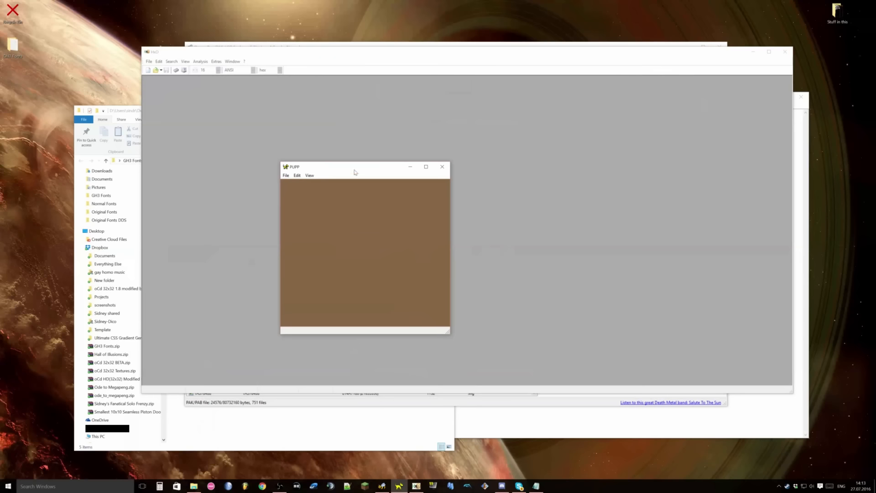
{"action": "left_click_drag", "start_coordinate": [356, 172], "coordinate": [403, 150]}
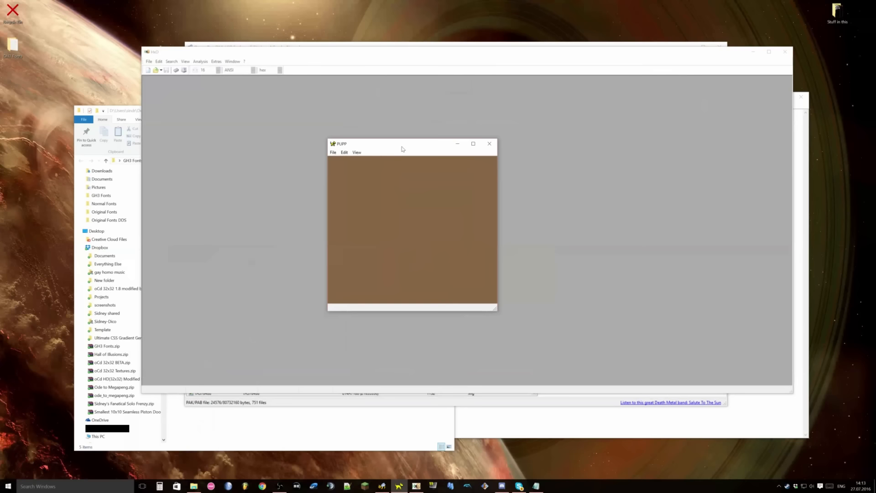
Look through the open Queen Bee, PUPP and HxD windows and bring the GH3 Fonts folder forward.
{"action": "left_click", "coordinate": [389, 404]}
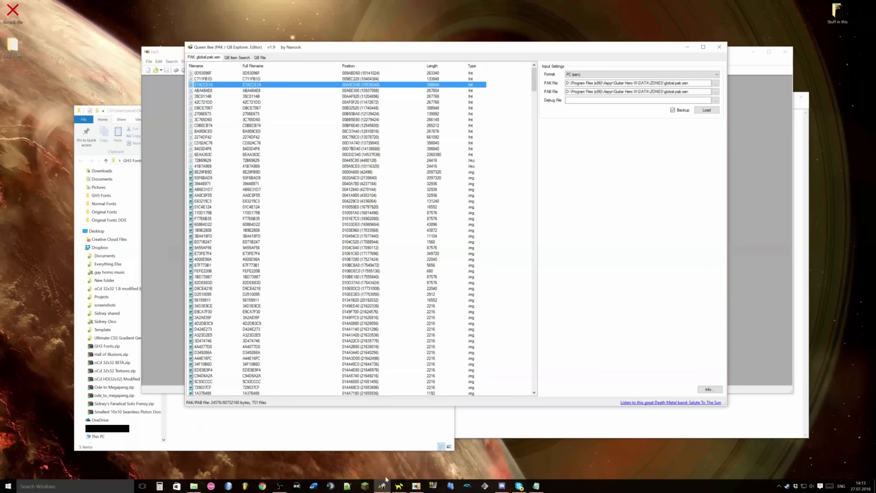
{"action": "left_click", "coordinate": [399, 486]}
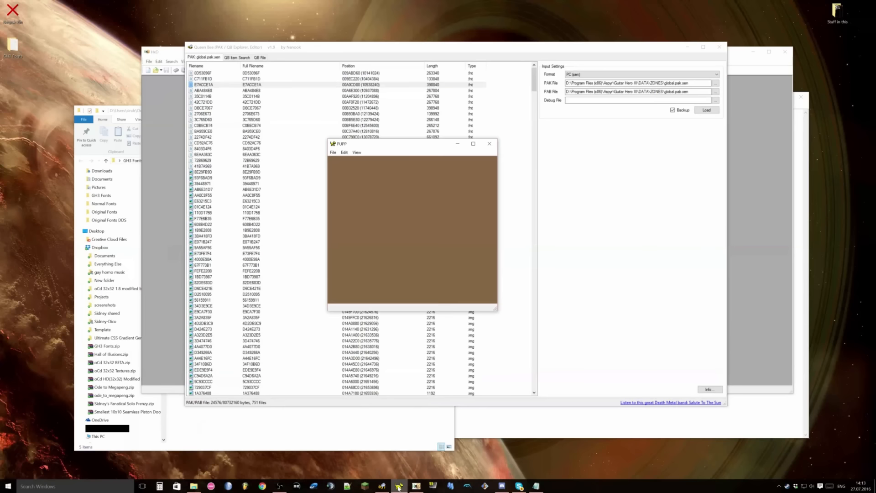
{"action": "left_click", "coordinate": [165, 262]}
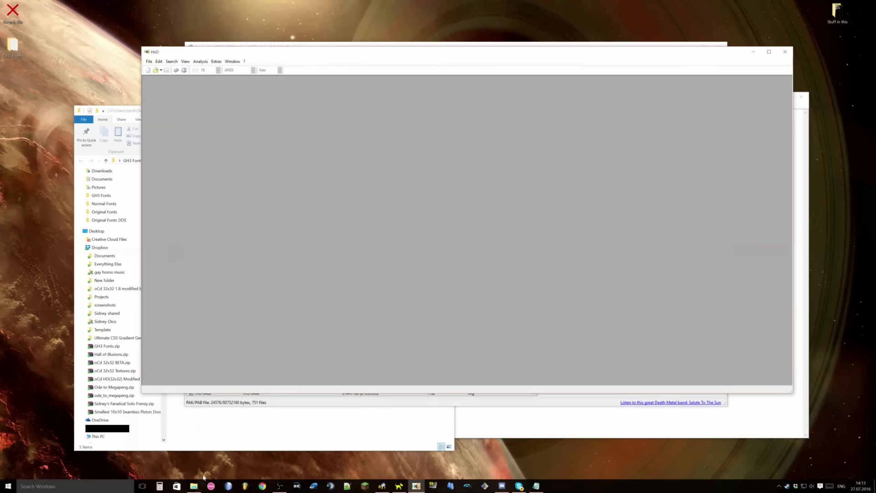
{"action": "left_click", "coordinate": [211, 445]}
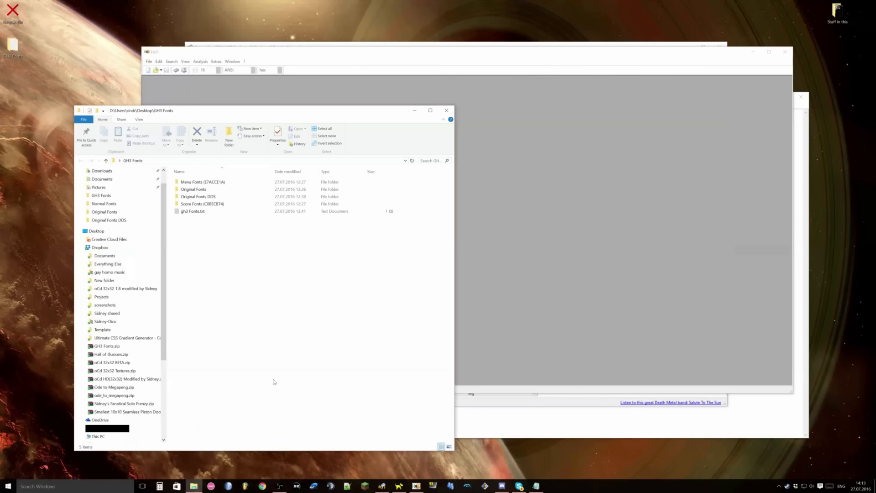
Highlight the Score Counter code C0BECB74 in gh3 Fonts.txt and open the Original Fonts DDS folder.
{"action": "left_click", "coordinate": [536, 486]}
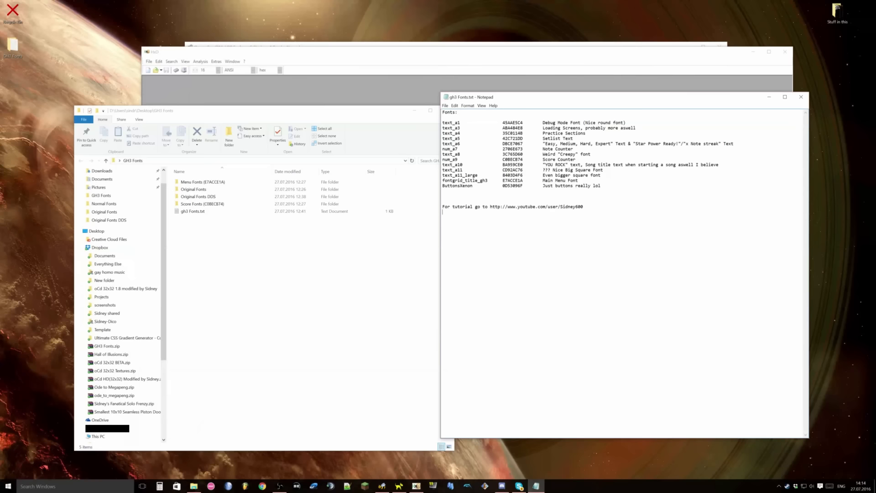
{"action": "mouse_move", "coordinate": [524, 160]}
{"action": "left_mouse_down"}
{"action": "mouse_move", "coordinate": [503, 160]}
{"action": "mouse_move", "coordinate": [523, 160]}
{"action": "left_mouse_up"}
{"action": "left_click", "coordinate": [368, 264]}
{"action": "double_click", "coordinate": [202, 196]}
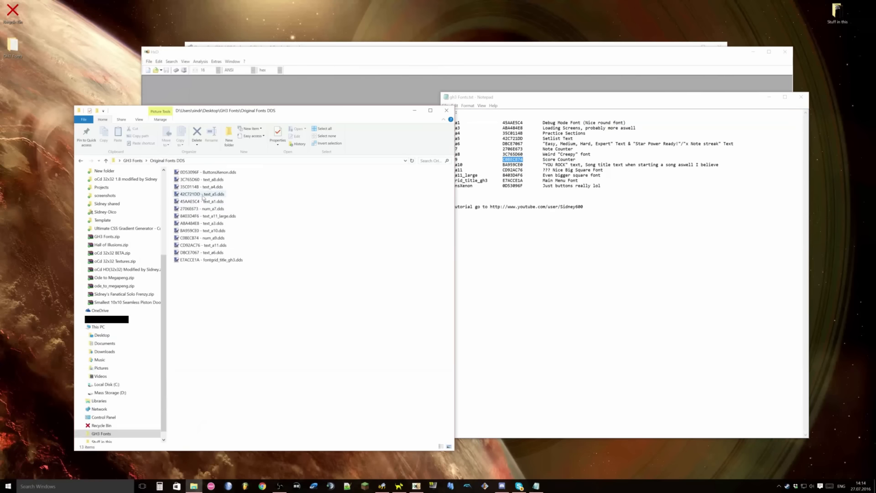
Compare the contents of the Original Fonts DDS folder with those of the Original Fonts folder.
{"action": "left_click", "coordinate": [130, 161]}
{"action": "left_click", "coordinate": [220, 271]}
{"action": "double_click", "coordinate": [209, 196]}
{"action": "left_click_drag", "start_coordinate": [213, 290], "coordinate": [207, 170]}
{"action": "left_click", "coordinate": [132, 161]}
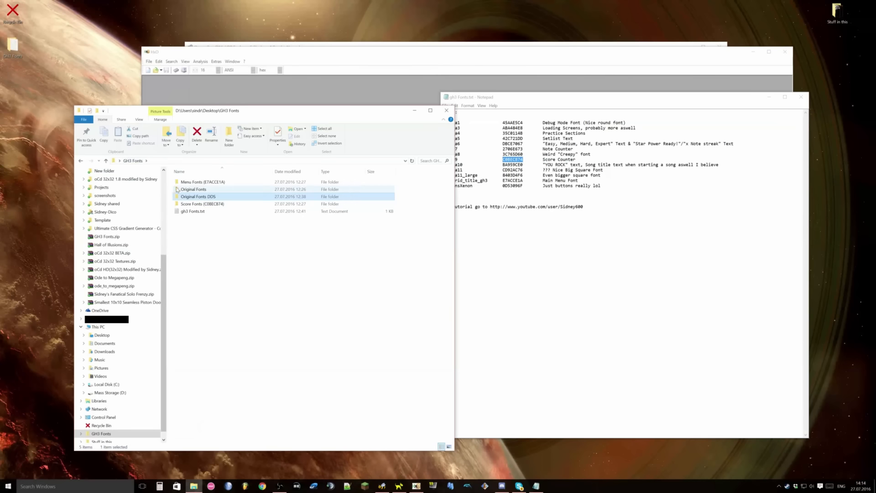
{"action": "double_click", "coordinate": [178, 190]}
{"action": "left_click_drag", "start_coordinate": [204, 301], "coordinate": [206, 185]}
{"action": "left_click", "coordinate": [207, 302]}
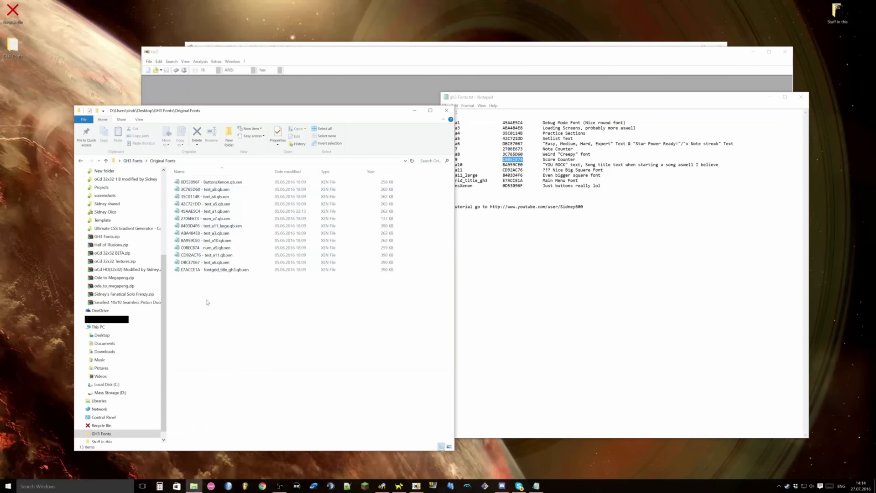
Open C0BECB74 - num_a9.dds from the Original Fonts DDS folder in paint.net.
{"action": "left_click", "coordinate": [132, 161]}
{"action": "left_click", "coordinate": [208, 197]}
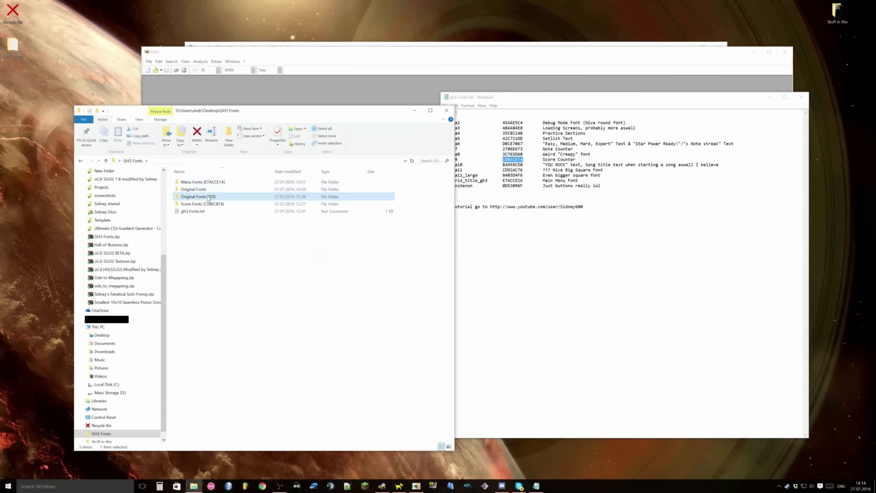
{"action": "double_click", "coordinate": [208, 198]}
{"action": "left_click", "coordinate": [183, 238]}
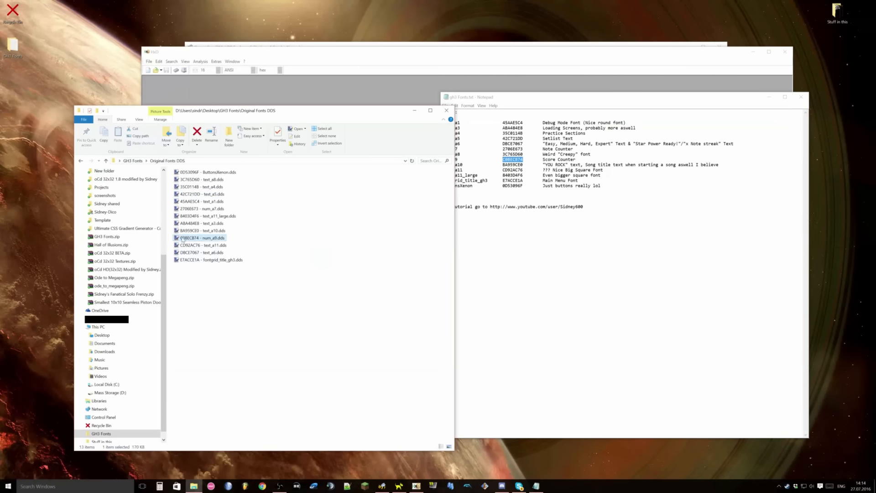
{"action": "double_click", "coordinate": [194, 238]}
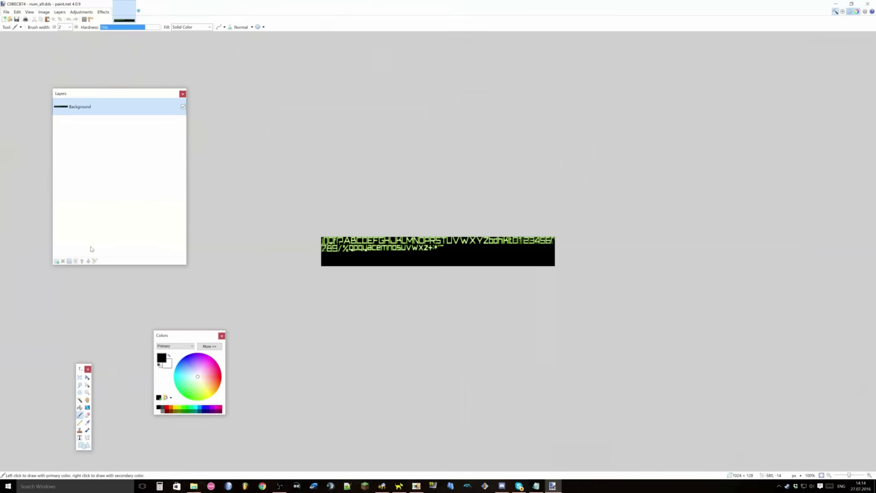
Recolor the score font image to magenta with Hue / Saturation, using hue -137 and saturation 177.
{"action": "left_click", "coordinate": [87, 392]}
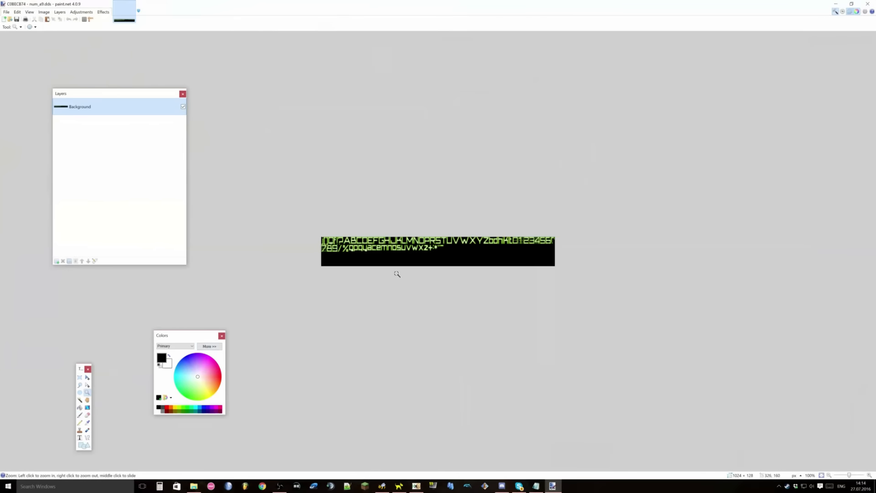
{"action": "left_click", "coordinate": [470, 259]}
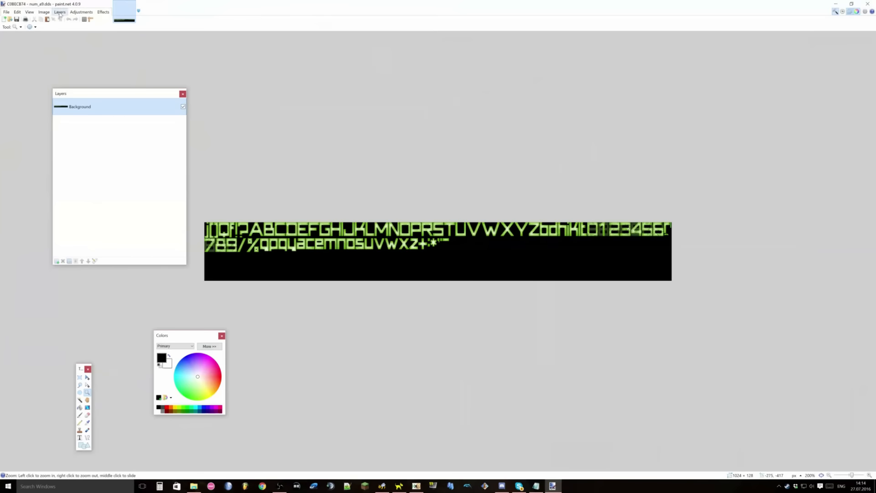
{"action": "left_click", "coordinate": [81, 12]}
{"action": "left_click", "coordinate": [84, 47]}
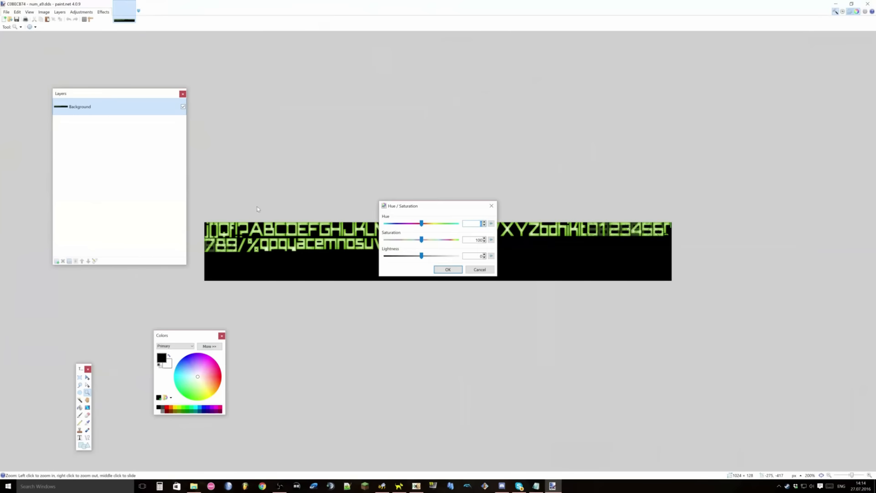
{"action": "left_click_drag", "start_coordinate": [422, 240], "coordinate": [394, 226]}
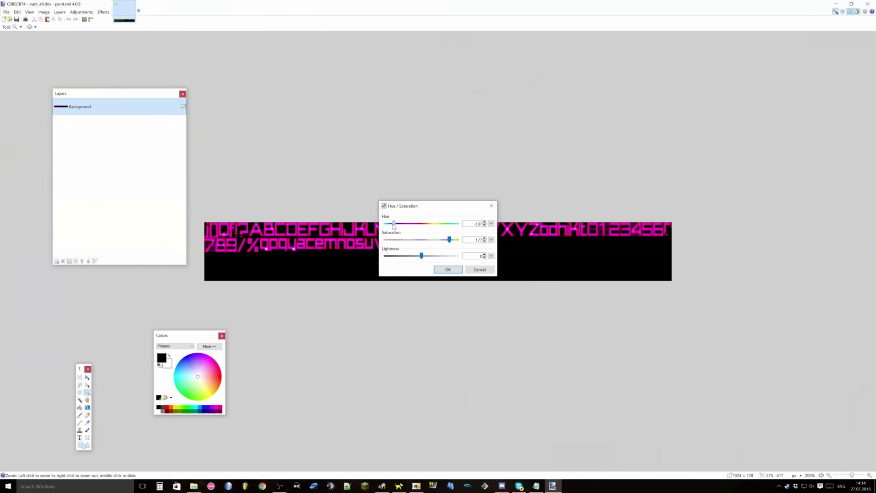
{"action": "left_click", "coordinate": [438, 269]}
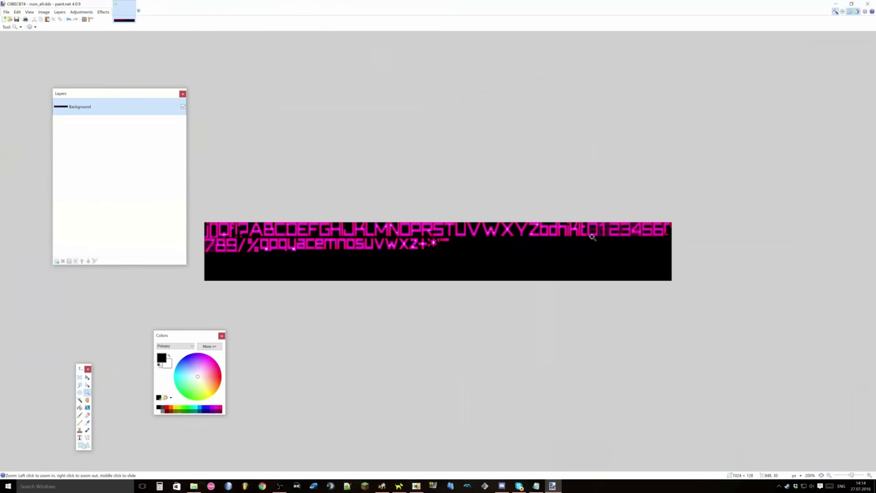
Set up the Text tool with white as the primary color and a font size of 28.
{"action": "left_click", "coordinate": [79, 437]}
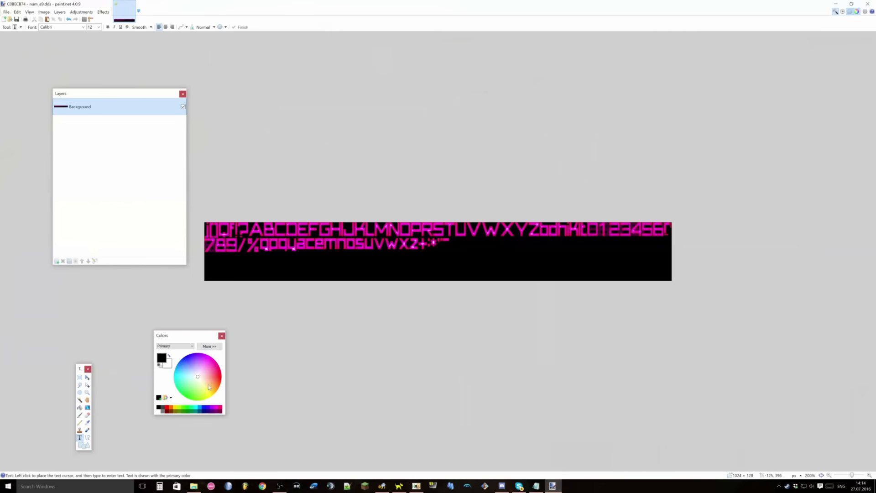
{"action": "left_click", "coordinate": [158, 410]}
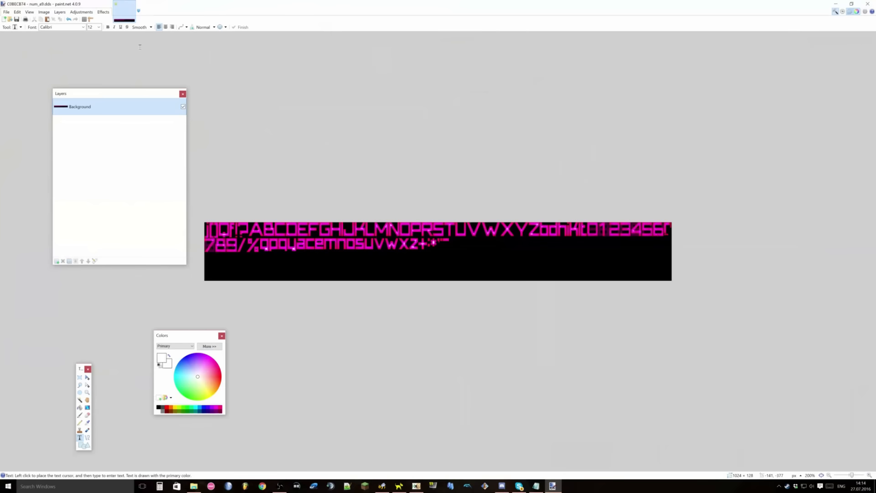
{"action": "left_click", "coordinate": [99, 27]}
{"action": "left_click", "coordinate": [91, 102]}
Add a new layer and place a white 0 over the original 0 of the score font.
{"action": "left_click", "coordinate": [87, 392]}
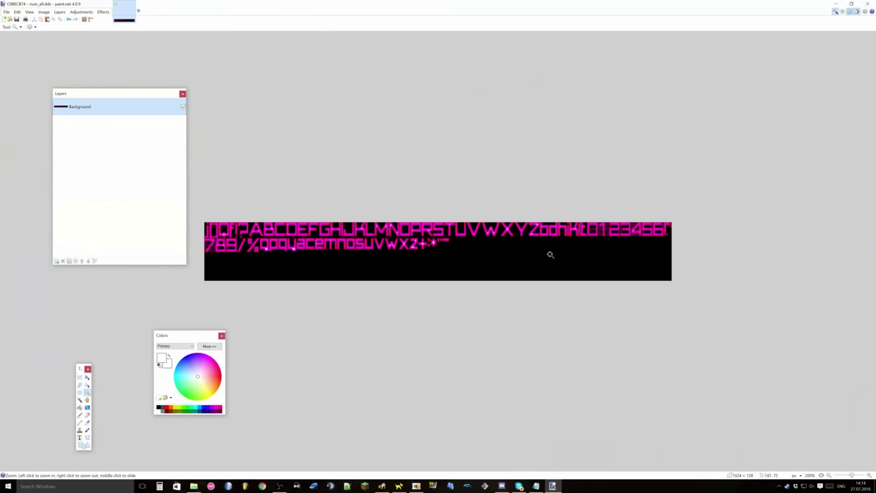
{"action": "left_click", "coordinate": [593, 244]}
{"action": "left_click", "coordinate": [661, 241]}
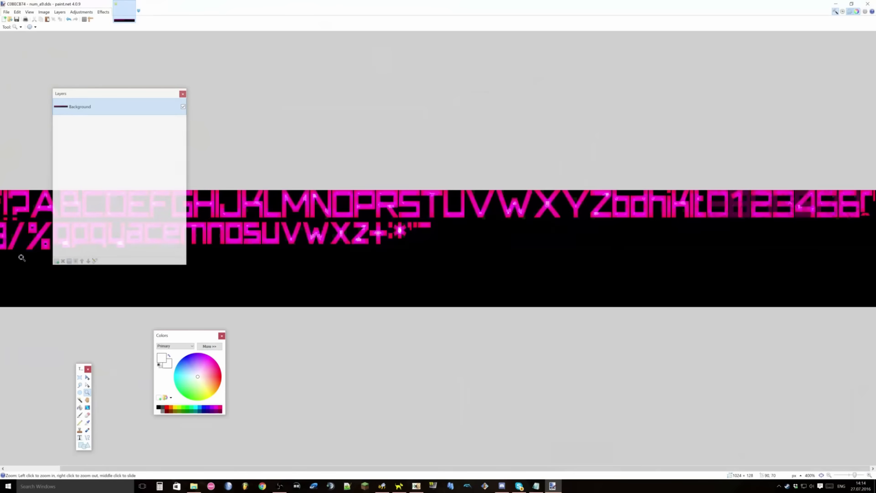
{"action": "left_click", "coordinate": [80, 437]}
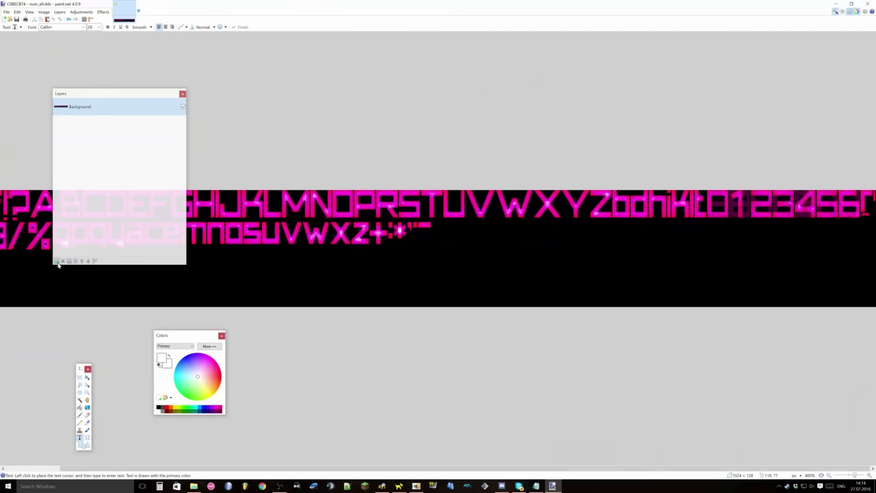
{"action": "left_click", "coordinate": [57, 262]}
{"action": "left_click", "coordinate": [711, 245]}
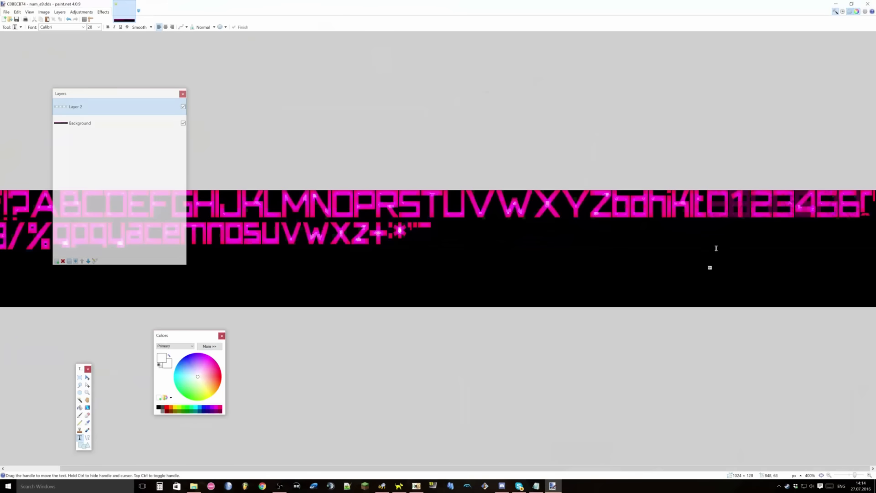
{"action": "type", "text": "0"}
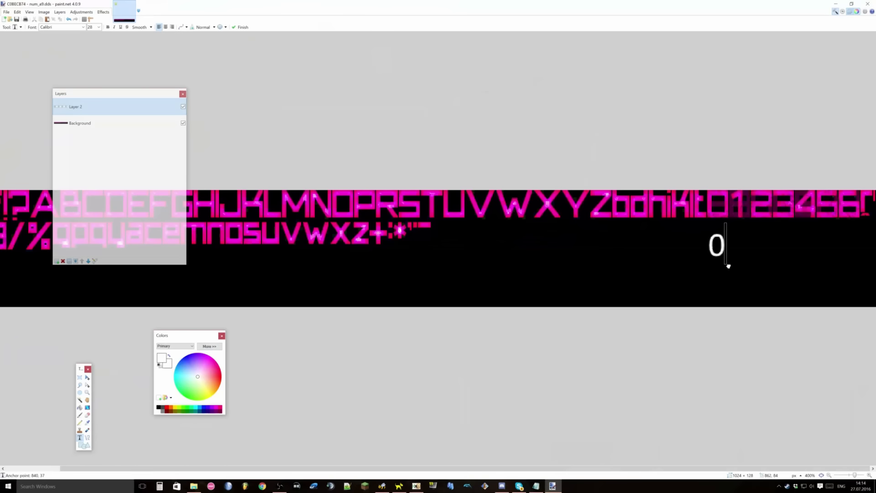
{"action": "left_click_drag", "start_coordinate": [729, 268], "coordinate": [729, 226]}
Add a white 1 and align it over the original 1, beside the white 0.
{"action": "left_click", "coordinate": [630, 287]}
{"action": "type", "text": "1"}
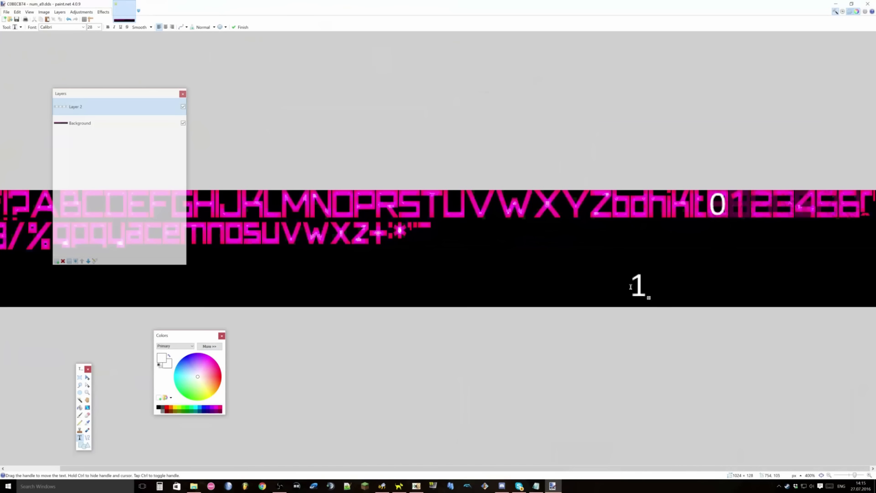
{"action": "left_click_drag", "start_coordinate": [650, 299], "coordinate": [748, 217]}
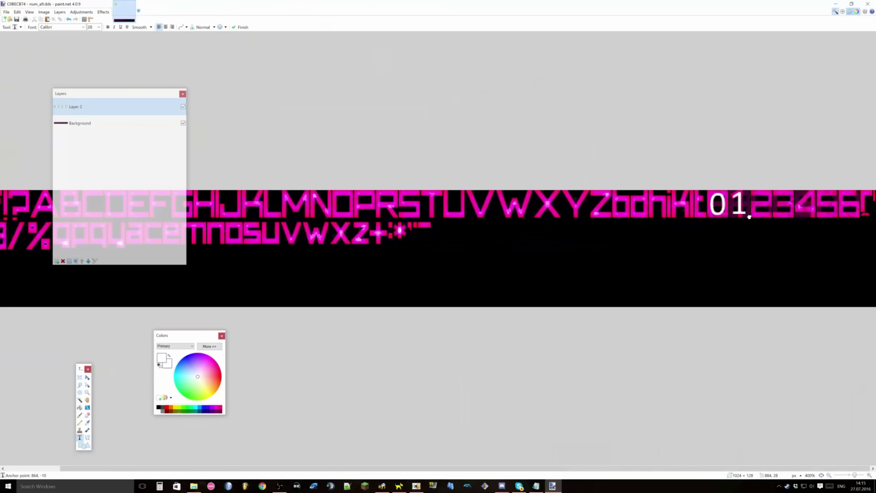
{"action": "left_click_drag", "start_coordinate": [749, 216], "coordinate": [751, 226]}
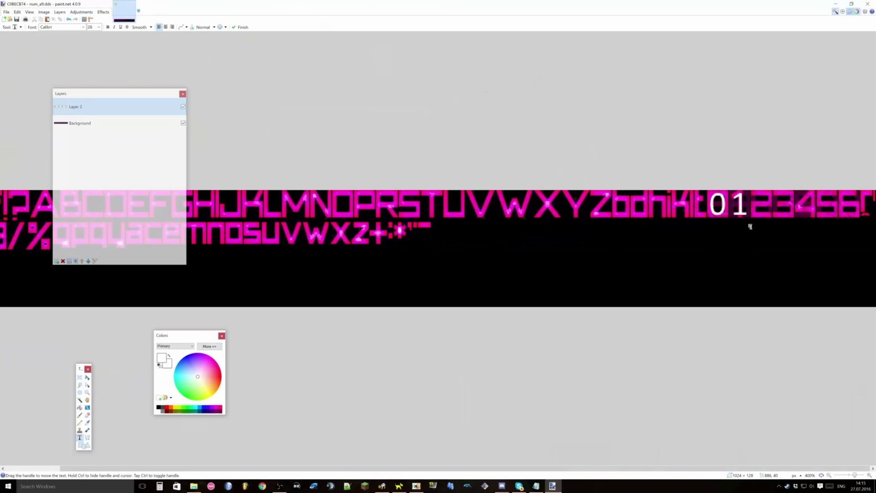
Add a white 2 and align it over the original 2 of the score font.
{"action": "left_click", "coordinate": [510, 291]}
{"action": "type", "text": "2"}
{"action": "left_click_drag", "start_coordinate": [530, 297], "coordinate": [774, 210]}
{"action": "left_click", "coordinate": [492, 281]}
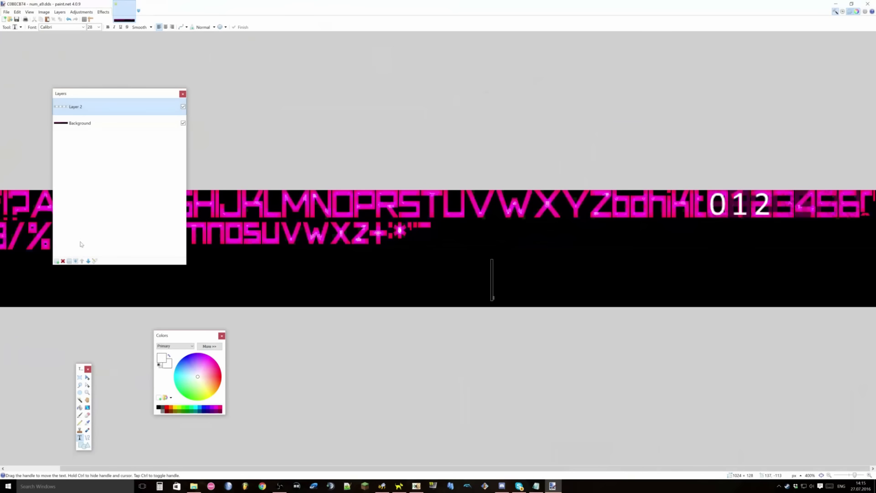
Delete the layer holding the white digits, keeping only the magenta background image.
{"action": "left_click", "coordinate": [63, 261]}
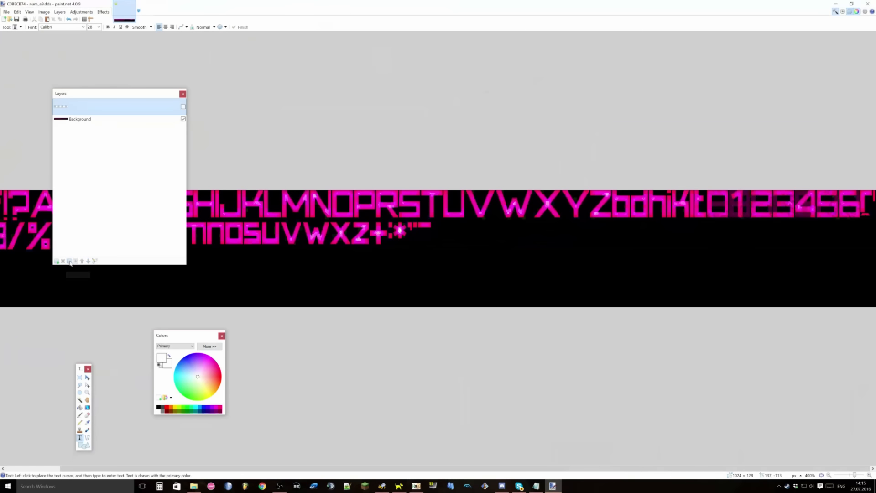
{"action": "left_click", "coordinate": [87, 392]}
{"action": "right_click", "coordinate": [480, 192]}
{"action": "right_click", "coordinate": [480, 192]}
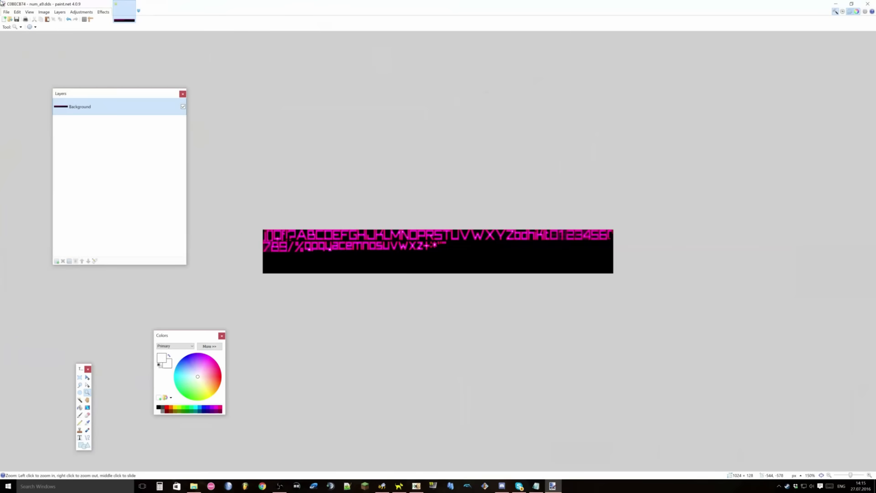
Start saving the image under a new name and create a Pink Font folder on the Desktop.
{"action": "left_click", "coordinate": [7, 12]}
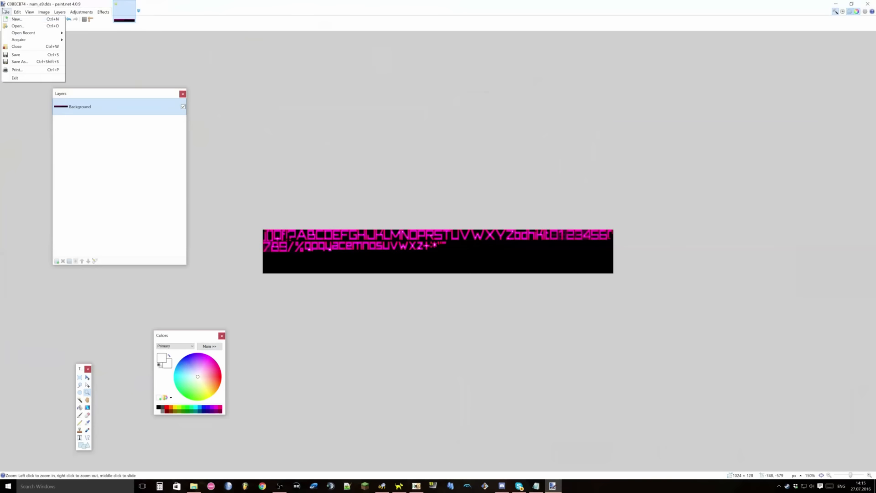
{"action": "left_click", "coordinate": [18, 62]}
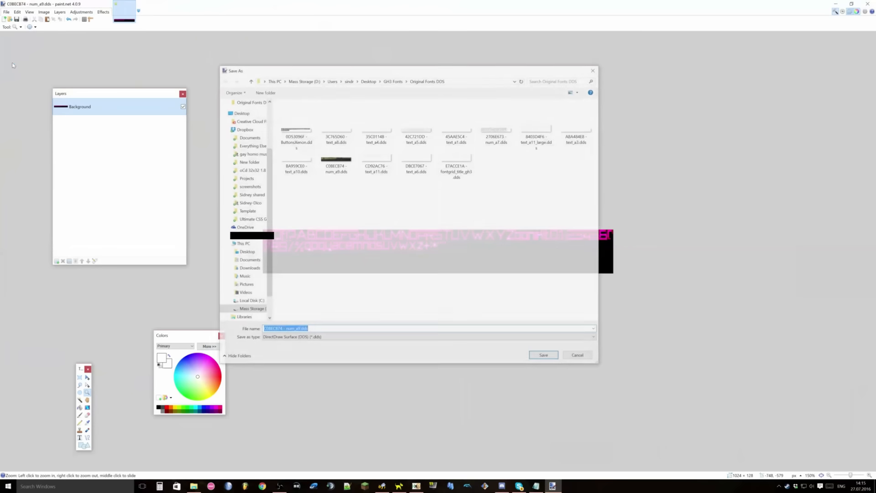
{"action": "left_click", "coordinate": [240, 113]}
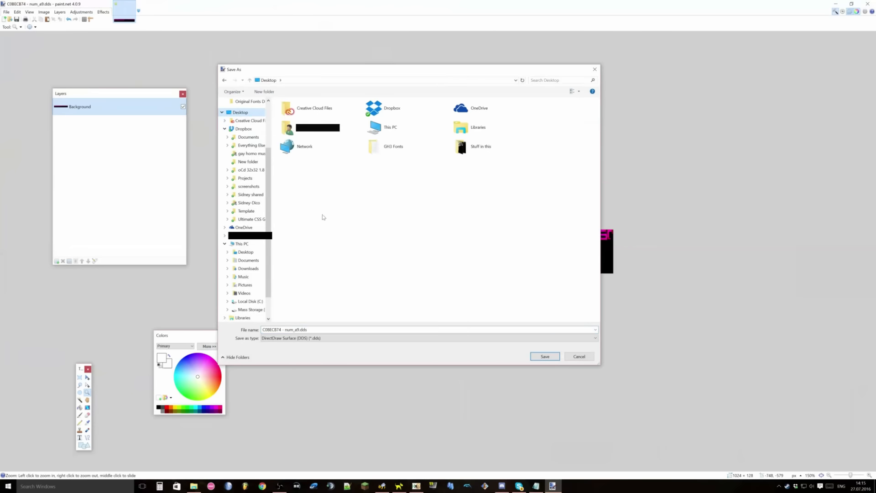
{"action": "right_click", "coordinate": [336, 226]}
{"action": "mouse_move", "coordinate": [298, 289]}
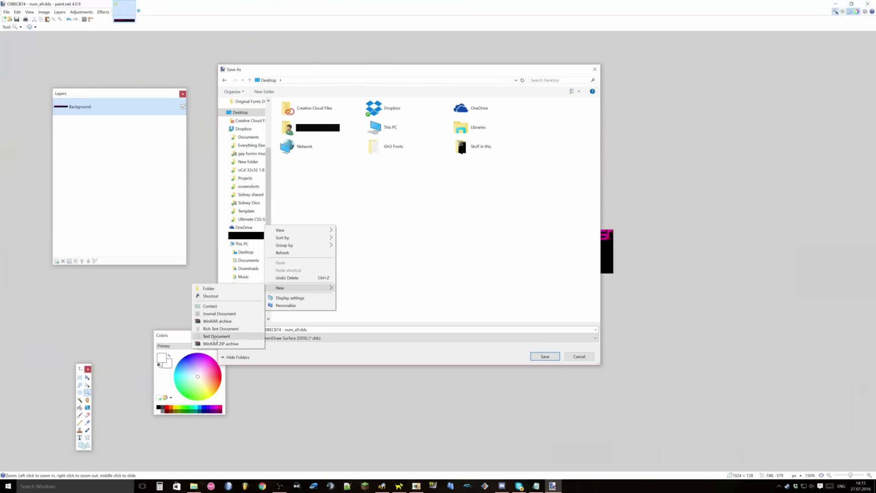
{"action": "left_click", "coordinate": [208, 288]}
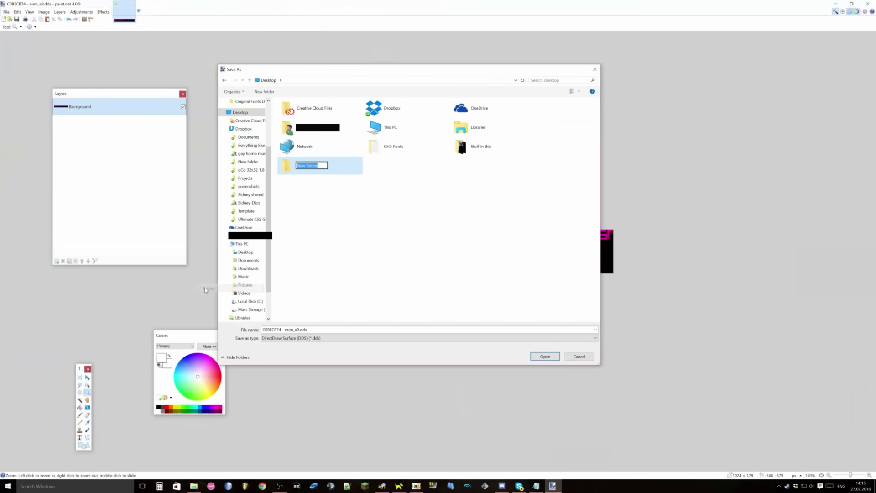
{"action": "type", "text": "Pink Font"}
{"action": "key", "text": "Return"}
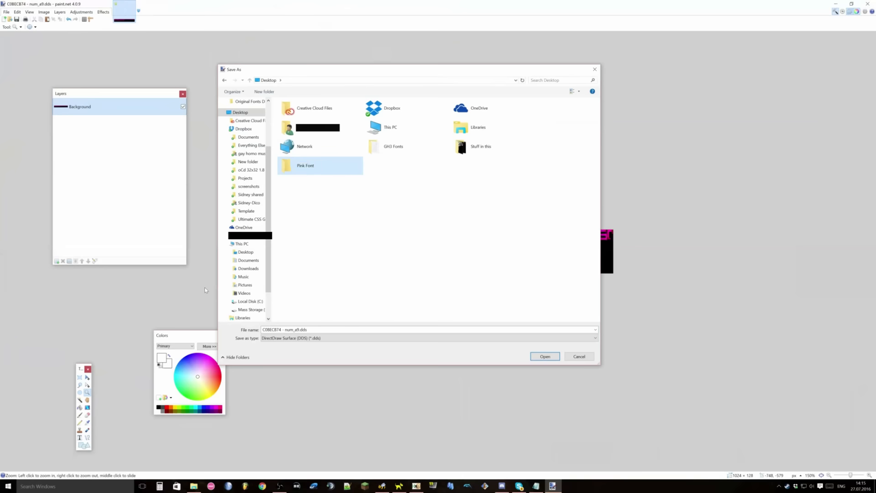
Save the image in the Pink Font folder as PinkScoreWip in DDS format with DXT5 (Interpolated Alpha) compression.
{"action": "double_click", "coordinate": [313, 167]}
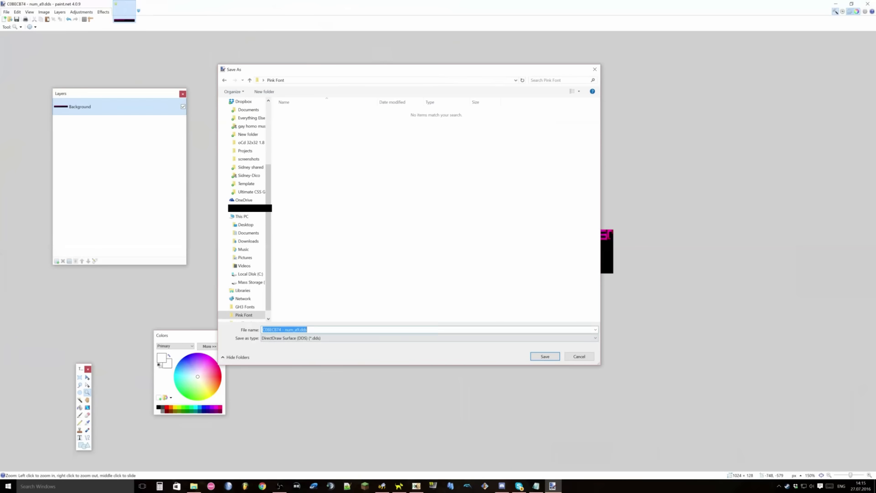
{"action": "type", "text": "PinkScore"}
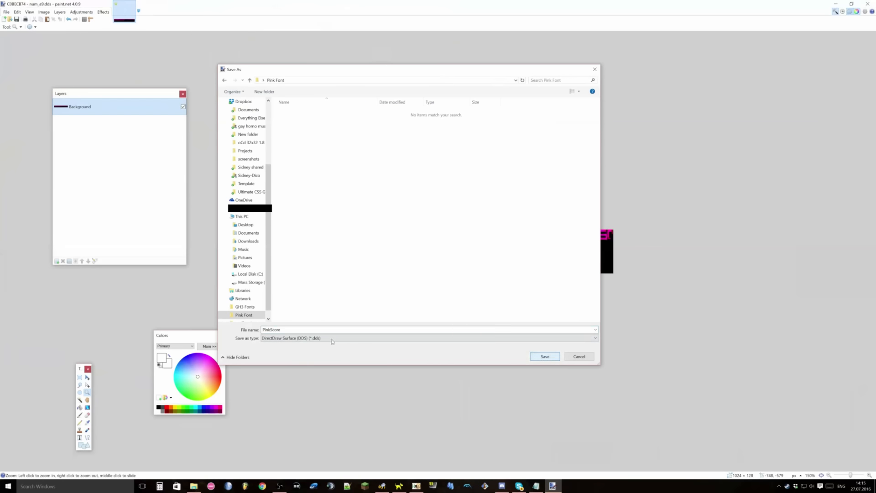
{"action": "left_click", "coordinate": [301, 330]}
{"action": "left_click", "coordinate": [301, 330]}
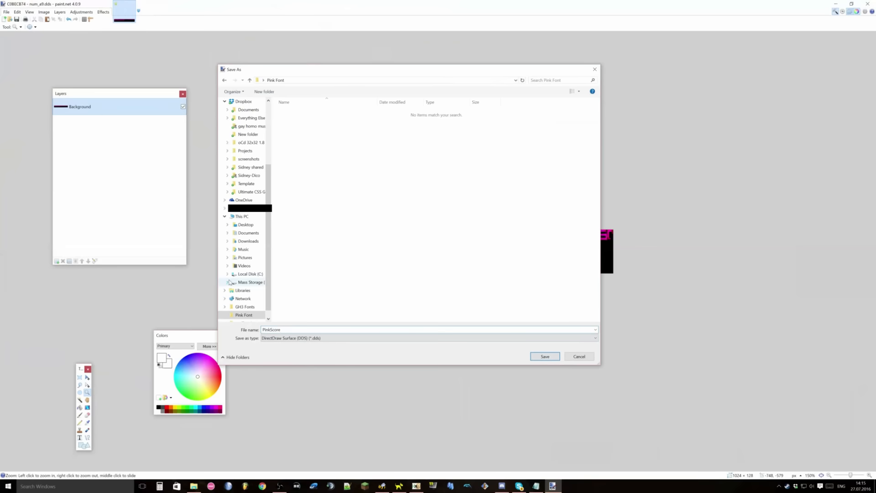
{"action": "type", "text": "Wwip"}
{"action": "left_click", "coordinate": [550, 361]}
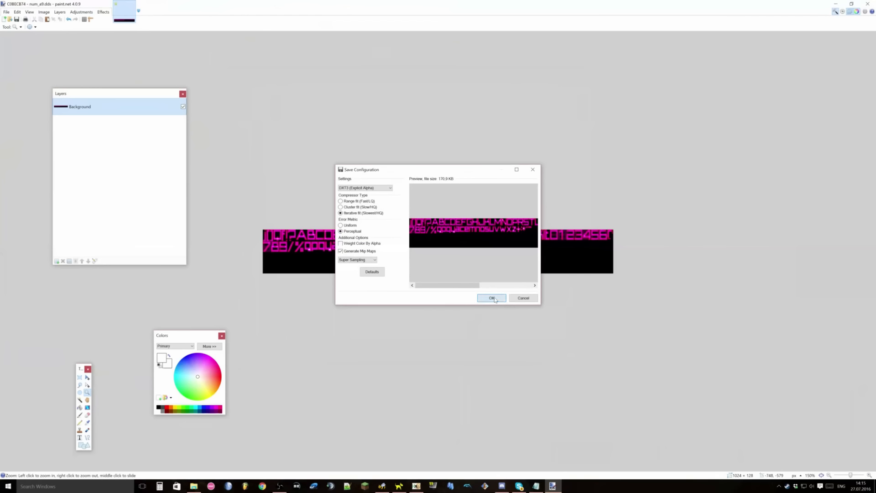
{"action": "left_click", "coordinate": [363, 188]}
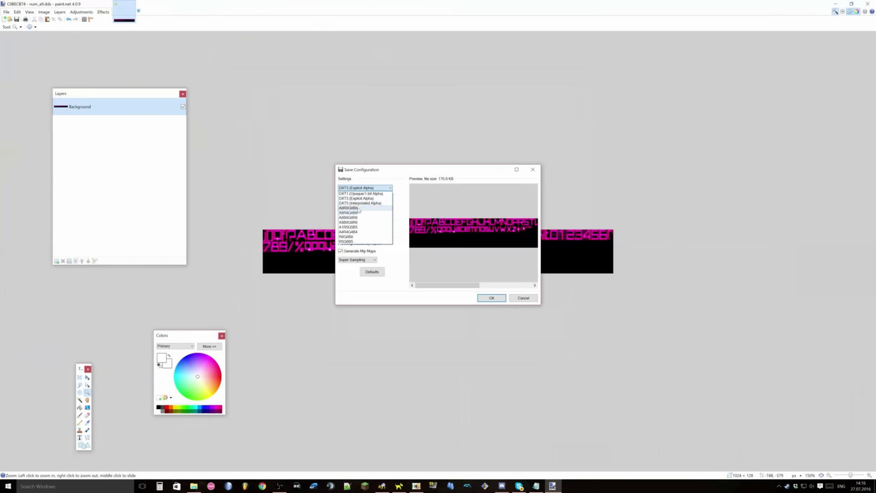
{"action": "left_click", "coordinate": [362, 204]}
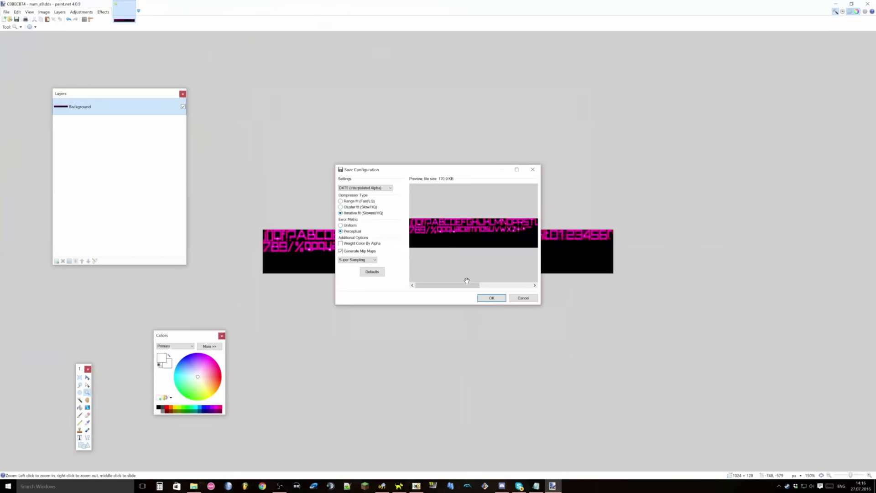
{"action": "left_click", "coordinate": [492, 298]}
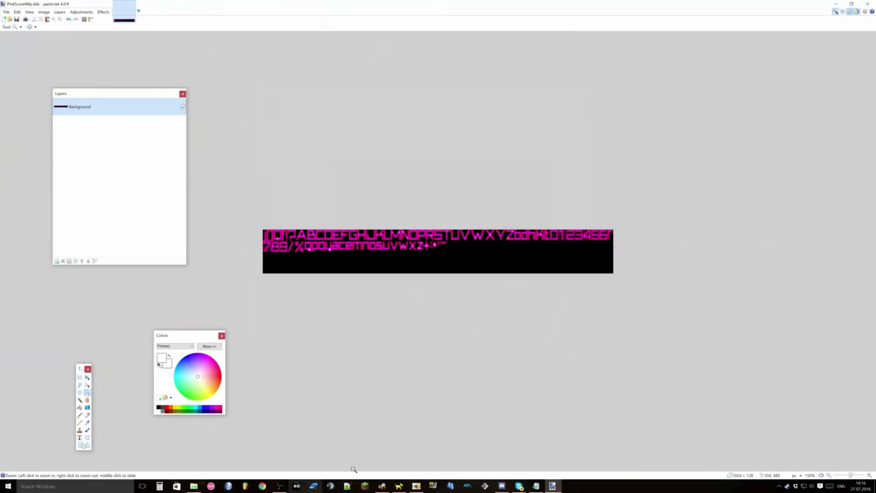
Open PinkScore.dds from the Desktop's Pink Font folder in HxD and highlight its first three bytes, 44 44 53.
{"action": "mouse_move", "coordinate": [416, 486]}
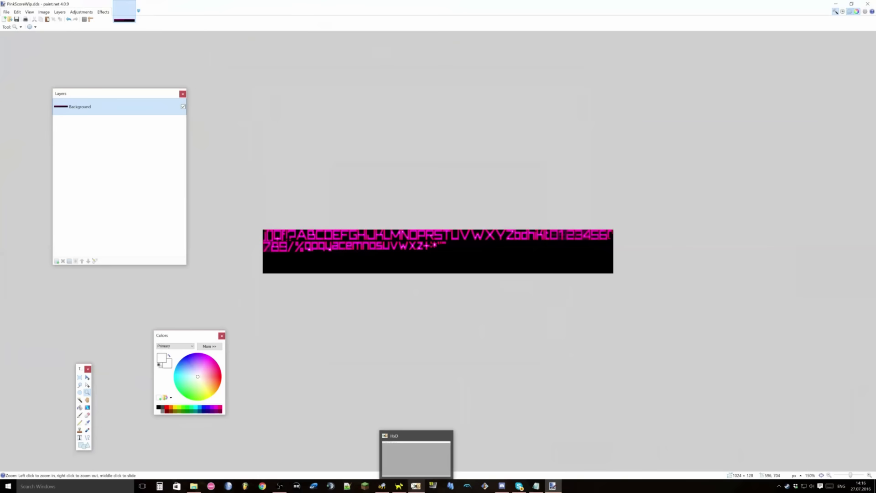
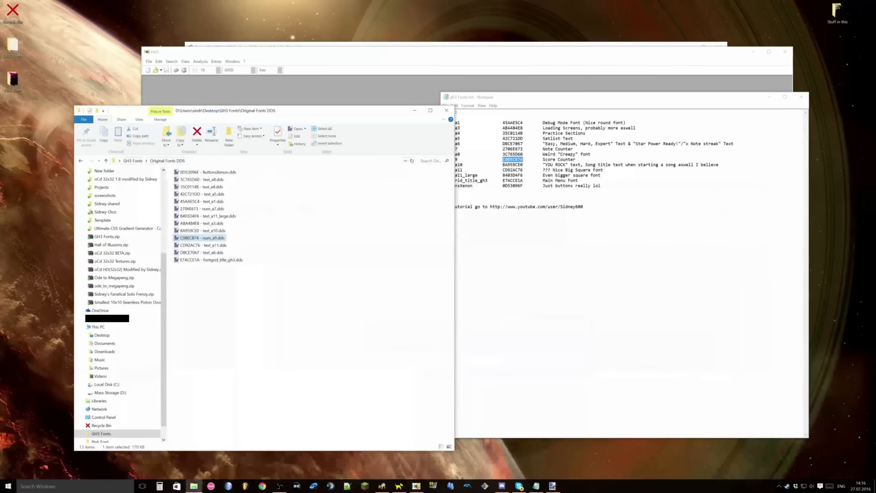
{"action": "left_click_drag", "start_coordinate": [349, 54], "coordinate": [436, 81]}
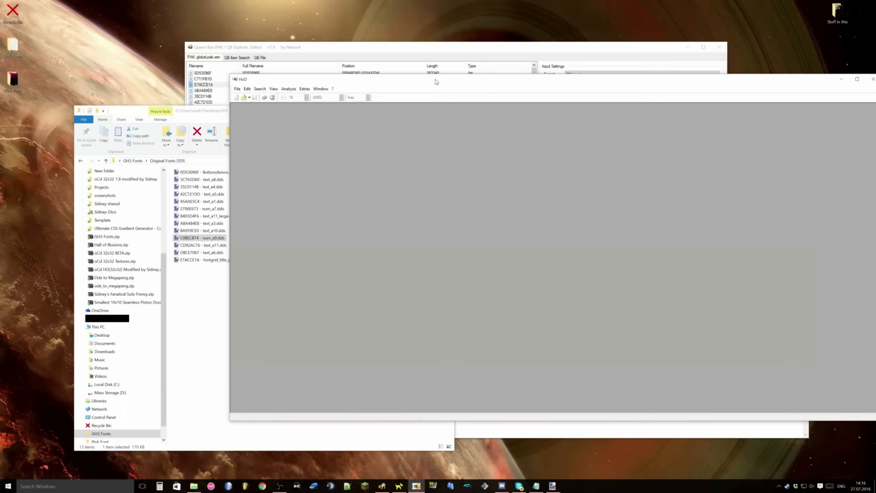
{"action": "double_click", "coordinate": [10, 80]}
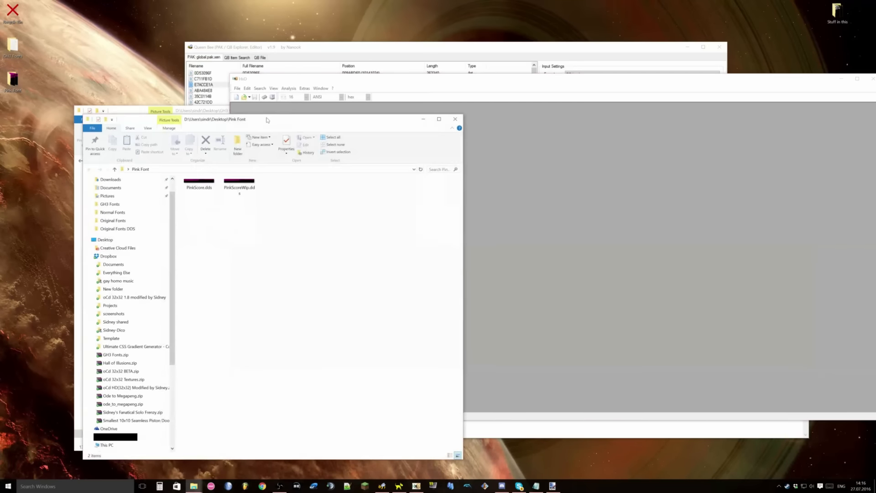
{"action": "left_click", "coordinate": [204, 187]}
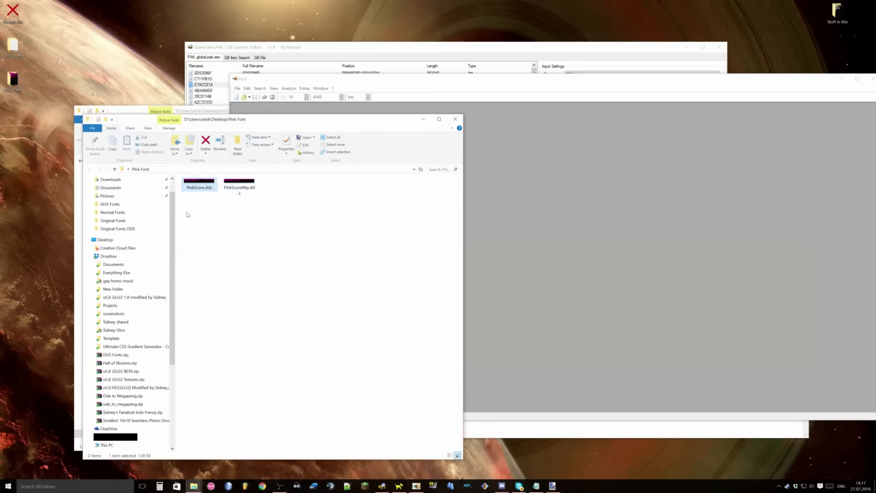
{"action": "right_click", "coordinate": [198, 185]}
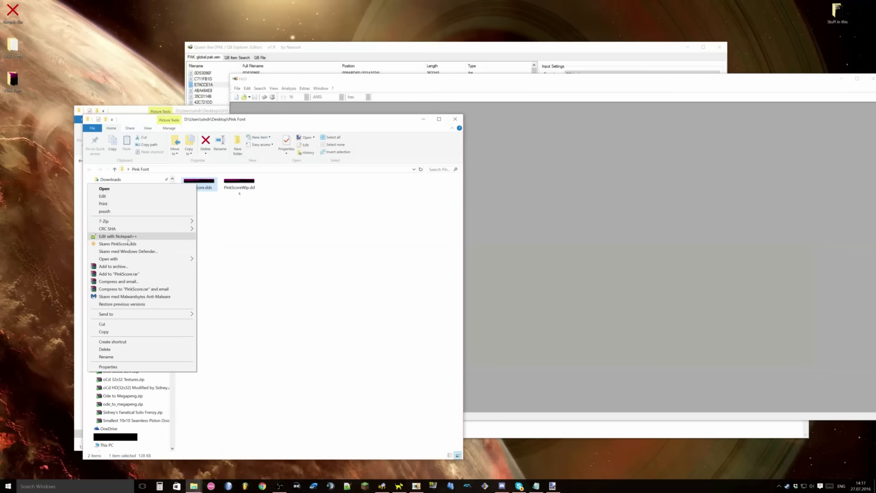
{"action": "mouse_move", "coordinate": [137, 259]}
{"action": "left_click", "coordinate": [27, 267]}
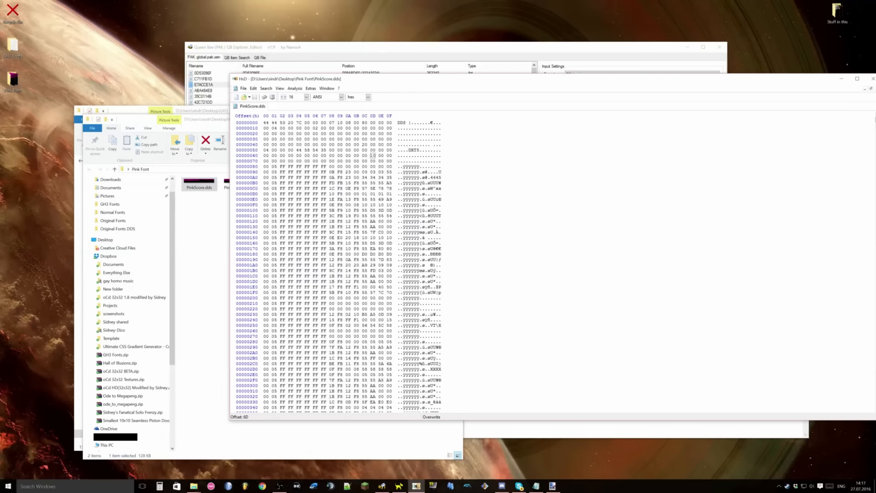
{"action": "left_click_drag", "start_coordinate": [266, 122], "coordinate": [283, 122]}
{"action": "left_click_drag", "start_coordinate": [394, 82], "coordinate": [415, 105]}
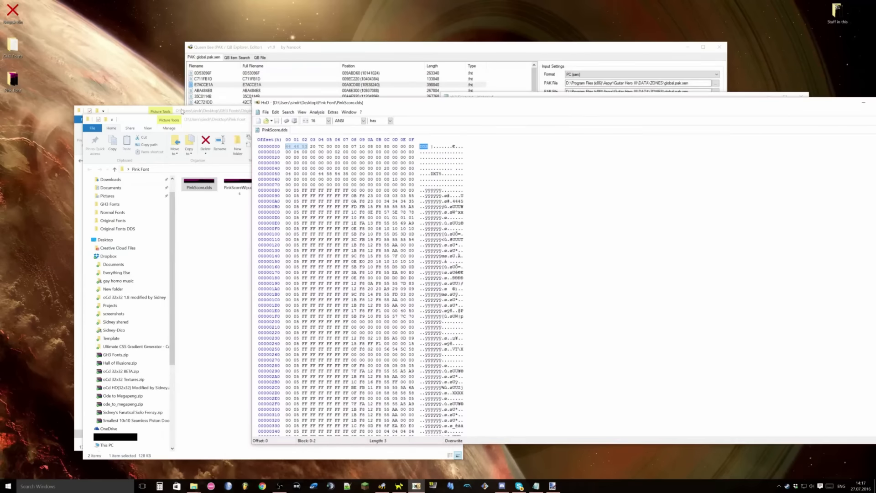
Open the original num_a9.qb.xen font file from the GH3 Fonts folder's Original Fonts in HxD.
{"action": "left_click", "coordinate": [182, 111]}
{"action": "left_click", "coordinate": [139, 161]}
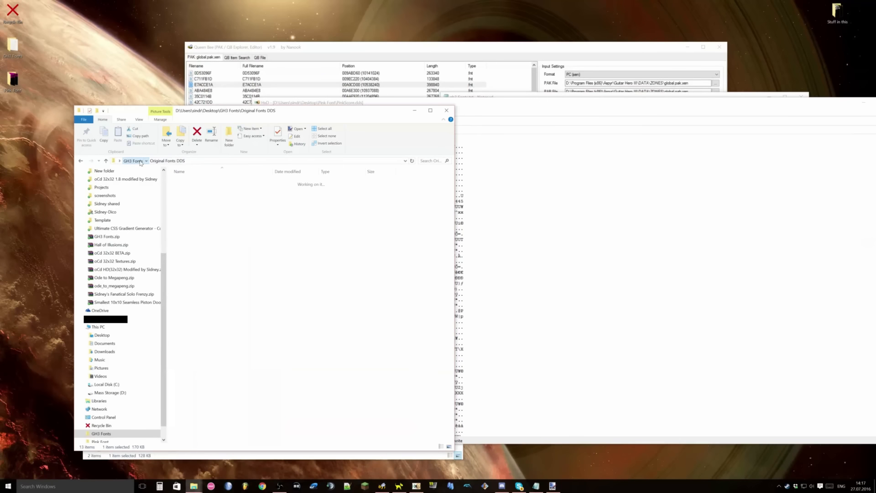
{"action": "double_click", "coordinate": [192, 190]}
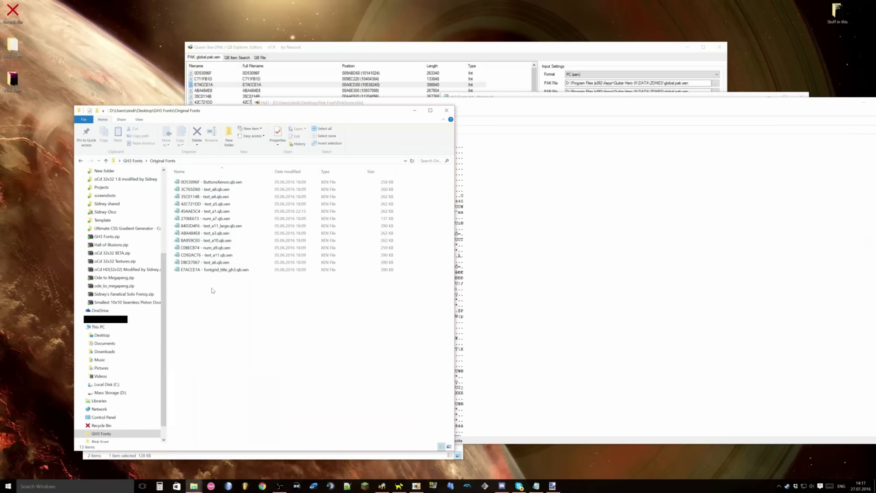
{"action": "left_click", "coordinate": [195, 248]}
{"action": "right_click", "coordinate": [217, 250]}
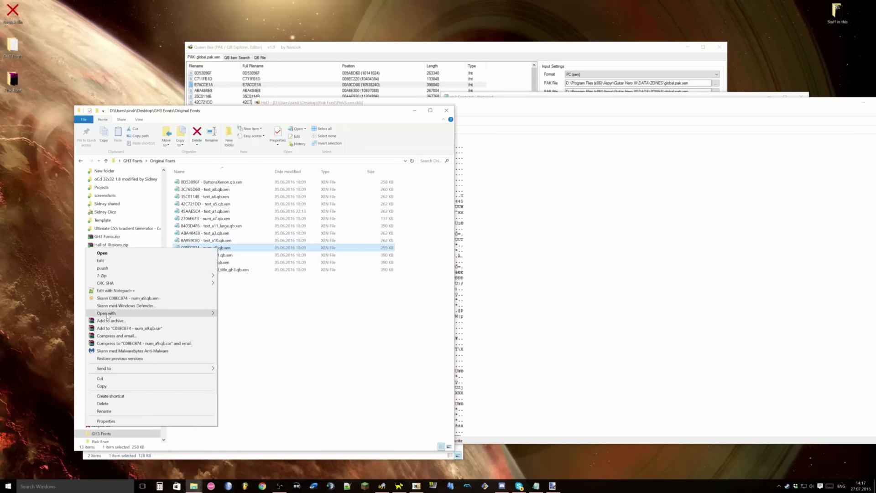
{"action": "mouse_move", "coordinate": [136, 313]}
{"action": "left_click", "coordinate": [33, 317]}
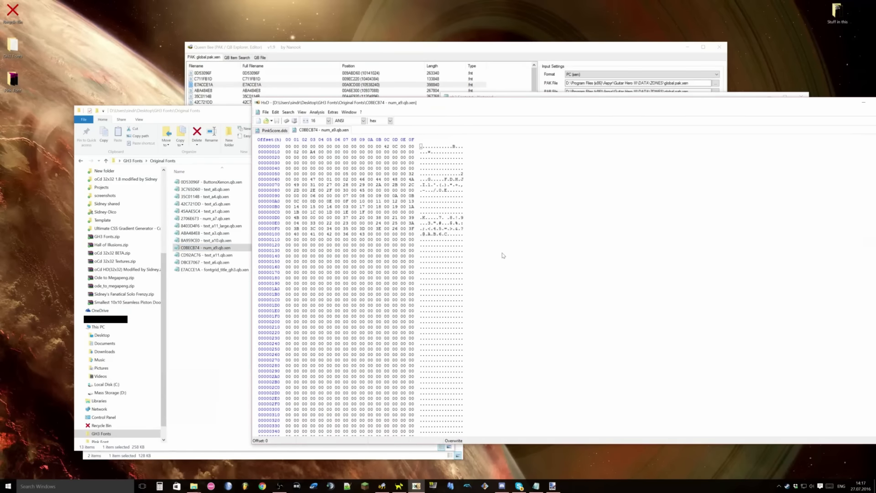
Search num_a9.qb.xen for the text string DDS and highlight the data starting at that header.
{"action": "key", "text": "ctrl+f"}
{"action": "type", "text": "D"}
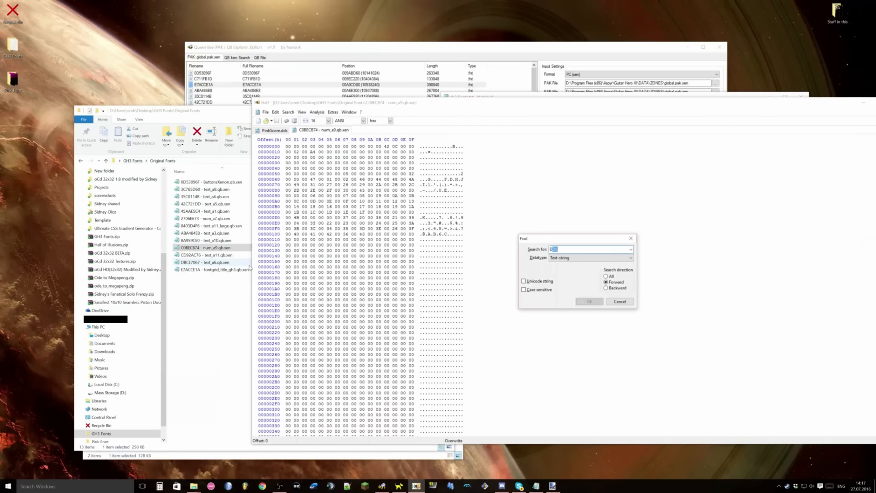
{"action": "type", "text": "DS"}
{"action": "key", "text": "Return"}
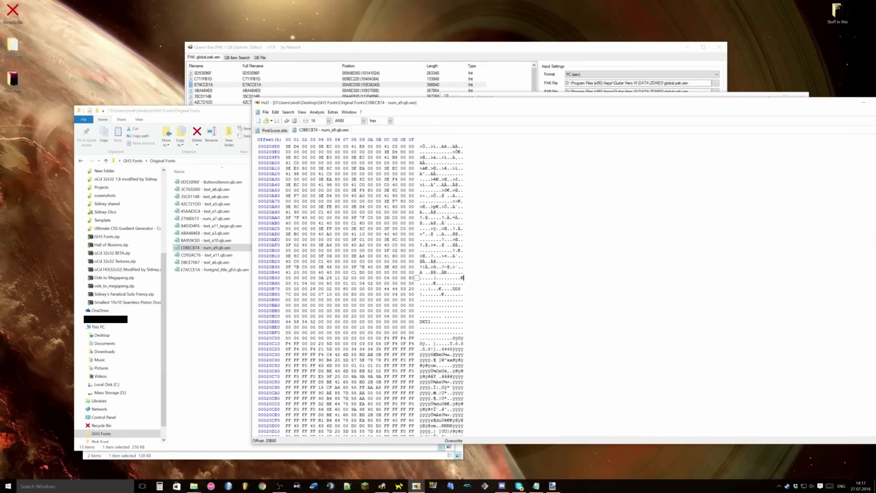
{"action": "left_click", "coordinate": [453, 289]}
{"action": "left_click_drag", "start_coordinate": [453, 289], "coordinate": [463, 398]}
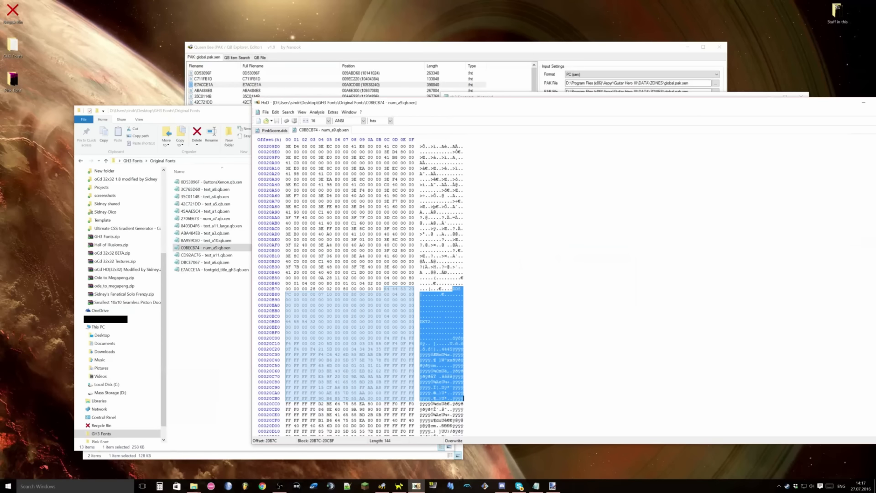
{"action": "left_click", "coordinate": [455, 295]}
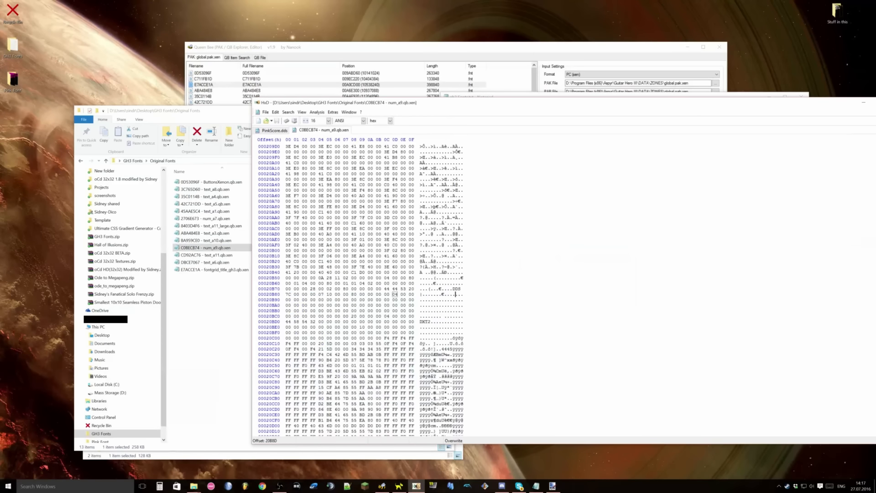
Select and copy all the data in num_a9.qb.xen from the file's beginning up to just before the DDS header.
{"action": "left_click_drag", "start_coordinate": [452, 289], "coordinate": [420, 147]}
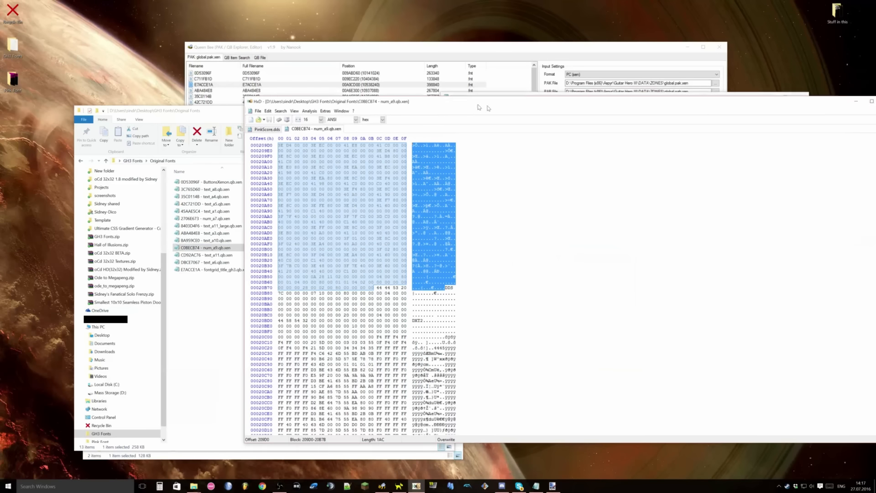
{"action": "left_click_drag", "start_coordinate": [496, 110], "coordinate": [323, 95]}
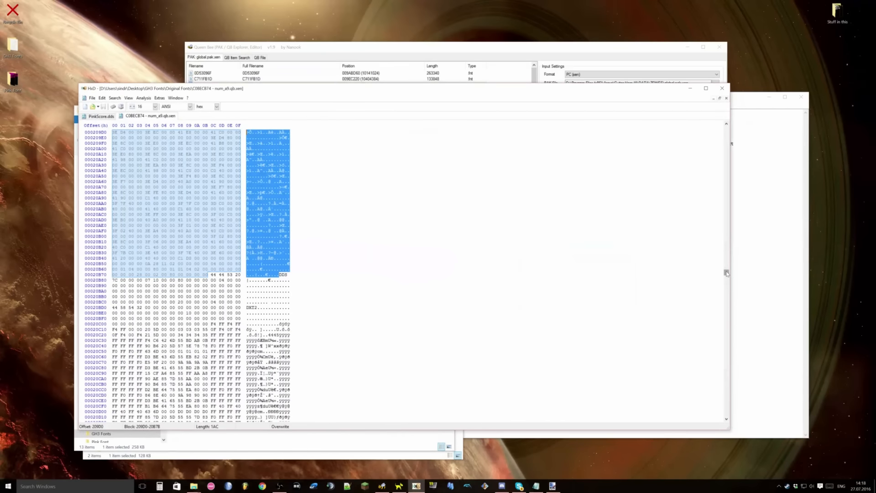
{"action": "left_click_drag", "start_coordinate": [727, 273], "coordinate": [715, 129]}
{"action": "key", "text": "ctrl+a"}
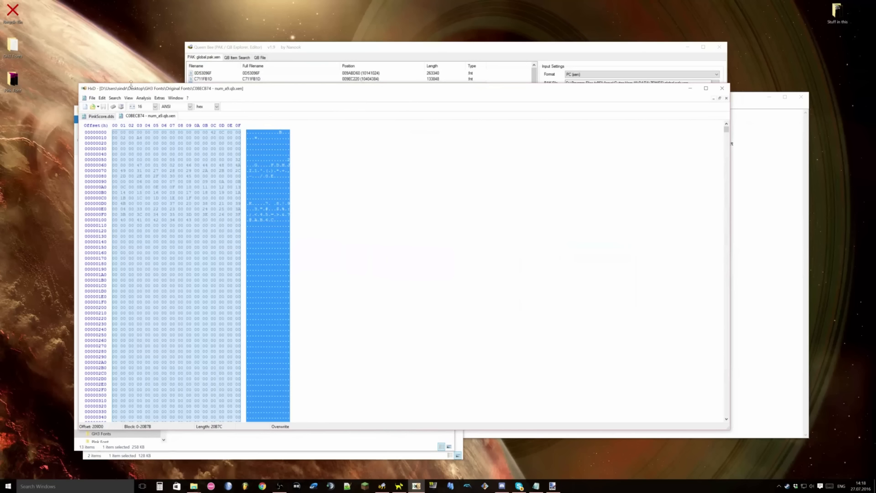
Insert the copied header data at the very beginning of PinkScore.dds, ahead of its DDS text, accepting the file-size change.
{"action": "left_click", "coordinate": [106, 116]}
{"action": "left_click", "coordinate": [290, 143]}
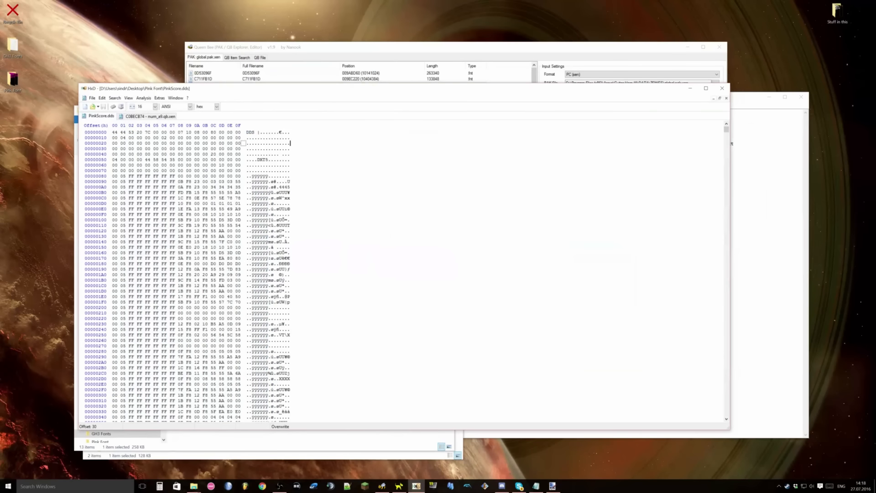
{"action": "left_click", "coordinate": [247, 133]}
{"action": "key", "text": "ctrl+v"}
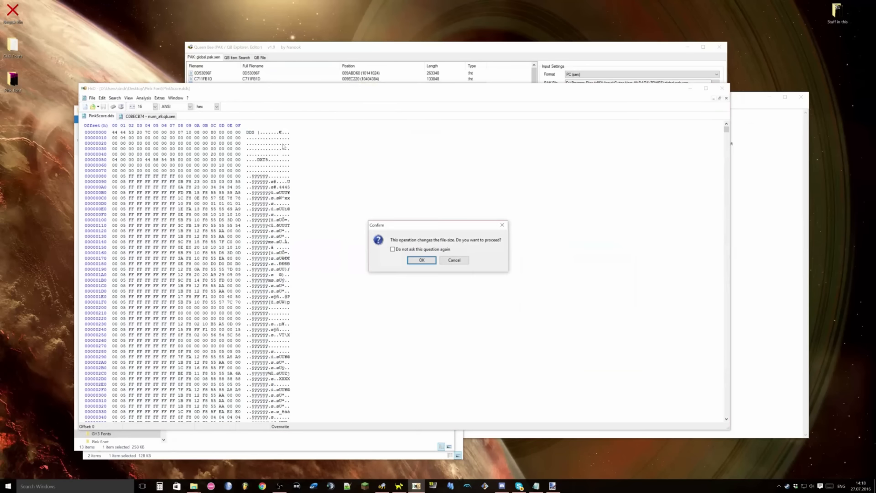
{"action": "left_click", "coordinate": [418, 261]}
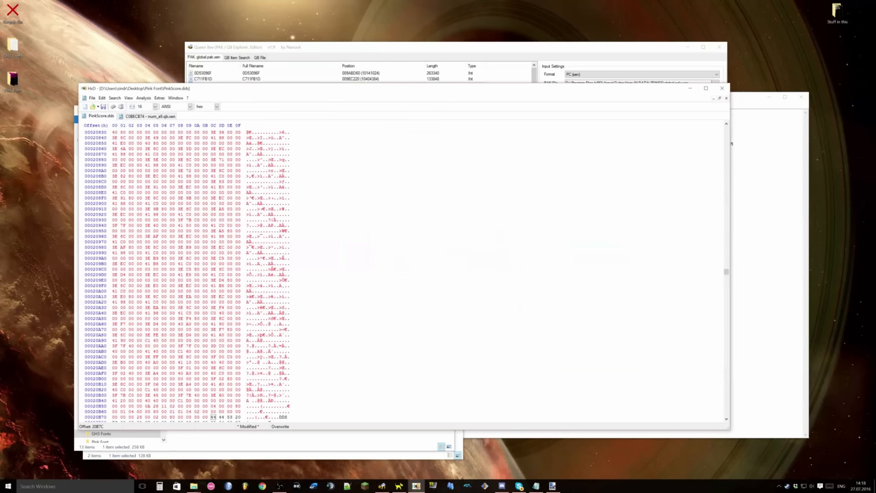
{"action": "scroll", "coordinate": [402, 274], "scroll_direction": "down", "scroll_amount": 3}
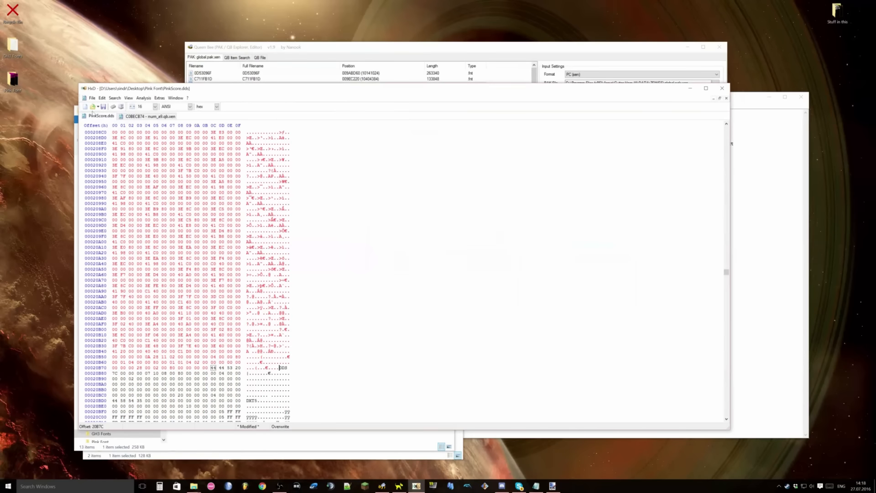
Save the modified file under the new name PinkScore.qb.xen in the Pink Font folder.
{"action": "left_click", "coordinate": [92, 98]}
{"action": "left_click", "coordinate": [68, 133]}
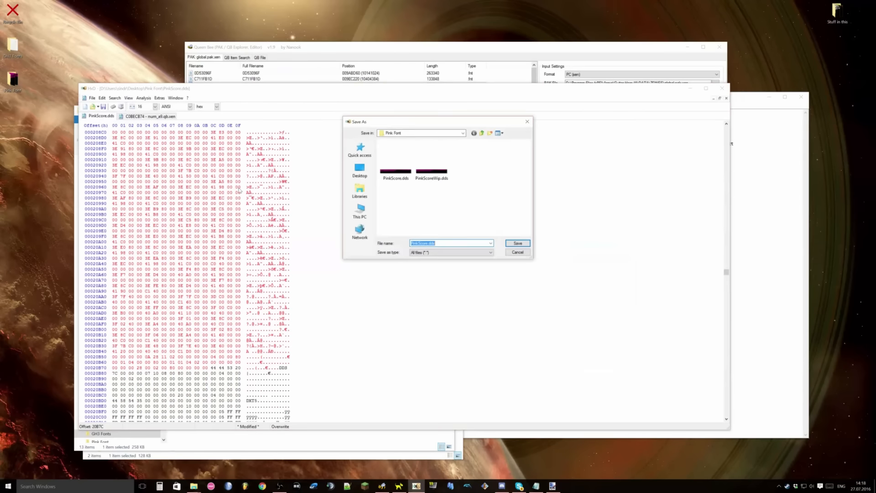
{"action": "left_click_drag", "start_coordinate": [437, 244], "coordinate": [428, 244]}
{"action": "type", "text": "q"}
{"action": "key", "text": "BackSpace"}
{"action": "type", "text": ".qb.xen"}
{"action": "key", "text": "Return"}
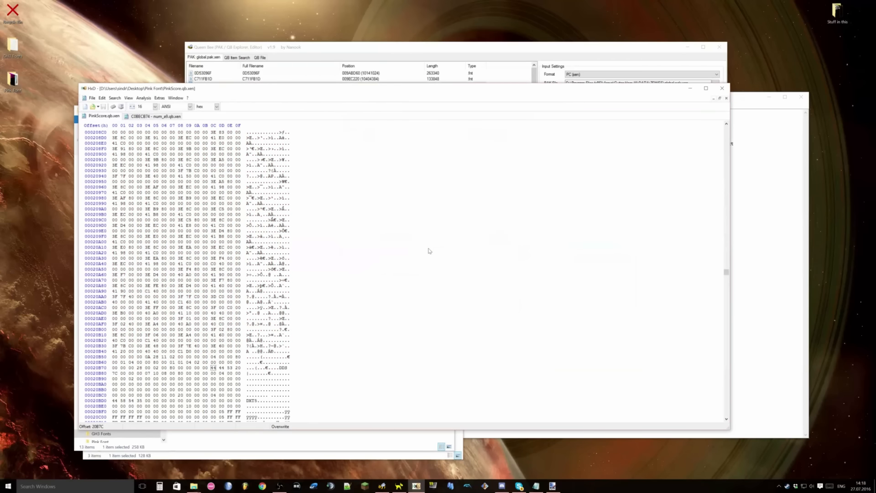
Open the Pink Font folder from the desktop and check for the PinkScore.qb.xen file.
{"action": "double_click", "coordinate": [13, 82]}
{"action": "left_click", "coordinate": [240, 201]}
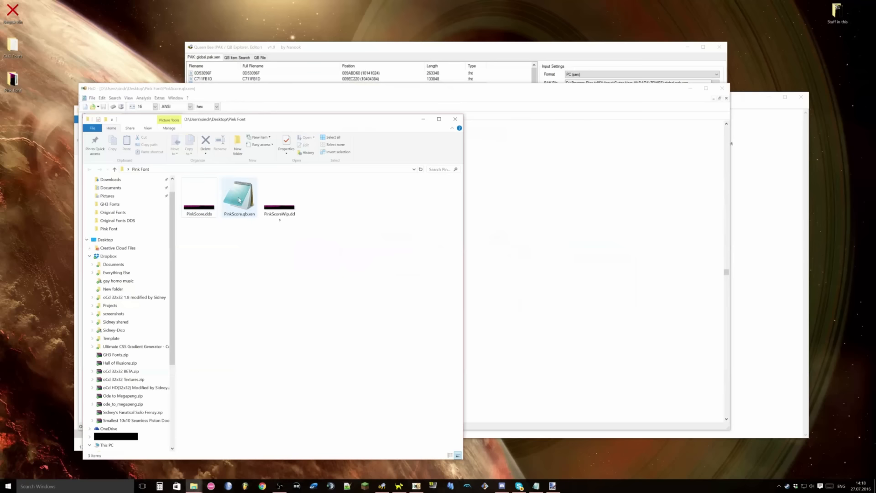
{"action": "left_click", "coordinate": [243, 293]}
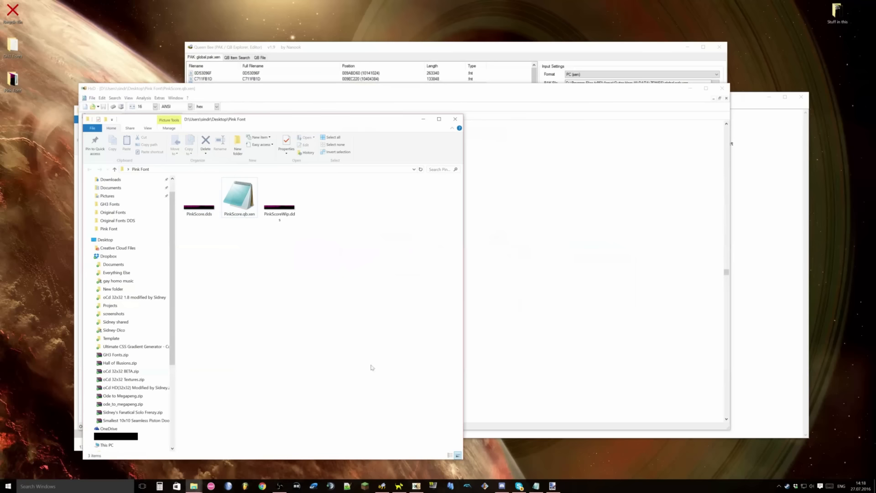
Switch to Queen Bee and replace the C0BECB74 entry in global.pak.xen with PinkScore.qb.xen from the Pink Font folder.
{"action": "left_click", "coordinate": [387, 486]}
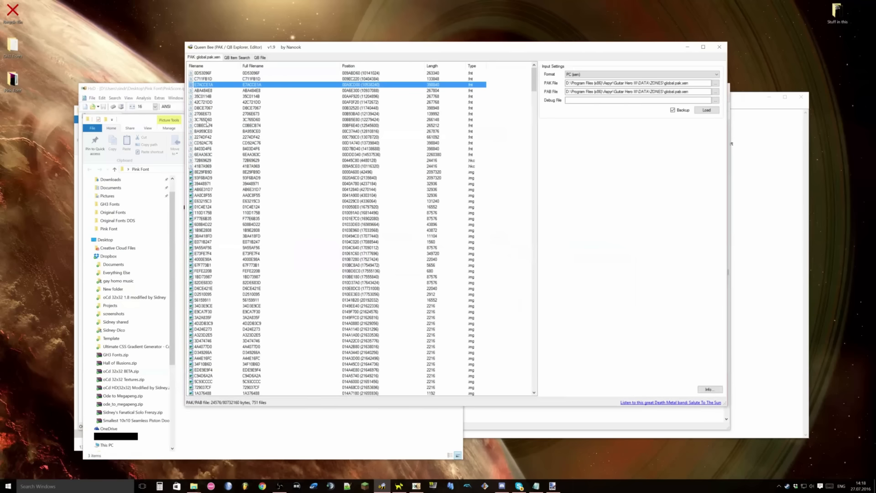
{"action": "left_click", "coordinate": [208, 125]}
{"action": "right_click", "coordinate": [217, 125]}
{"action": "left_click", "coordinate": [220, 129]}
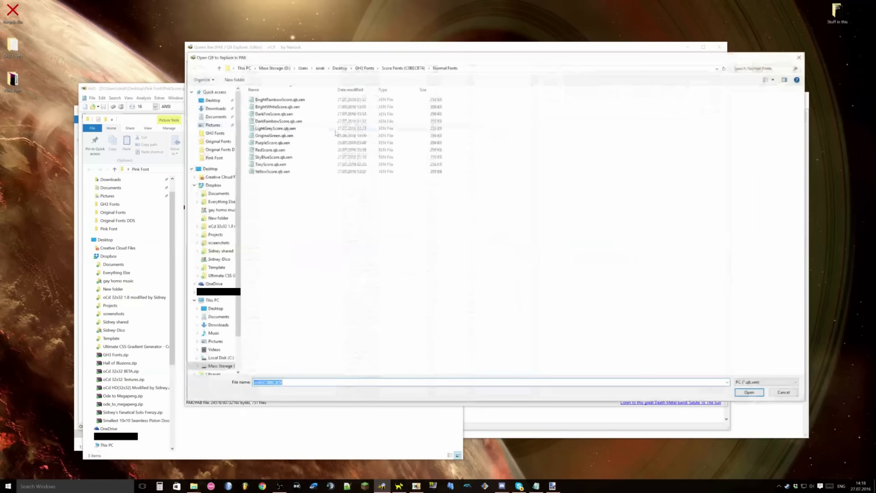
{"action": "left_click", "coordinate": [230, 158]}
{"action": "left_click", "coordinate": [268, 123]}
{"action": "left_click", "coordinate": [750, 393]}
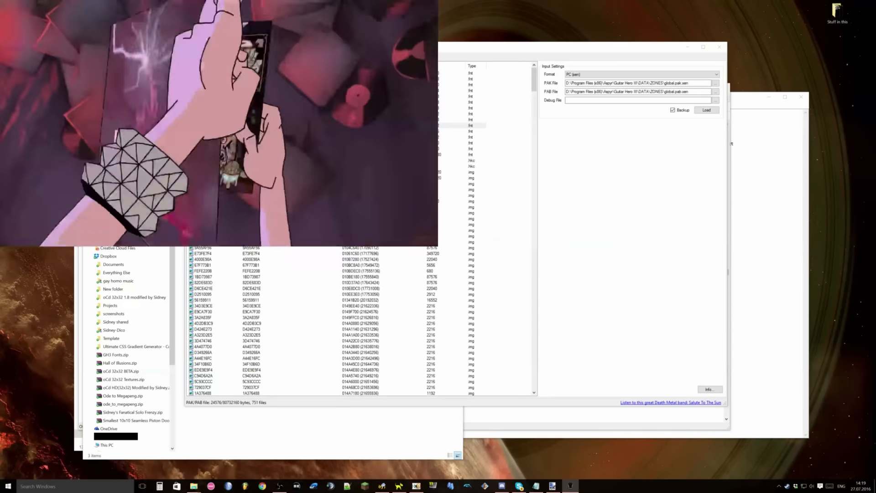
{"action": "key", "text": "Up"}
{"action": "key", "text": "Up"}
{"action": "key", "text": "Up"}
{"action": "key", "text": "Return"}
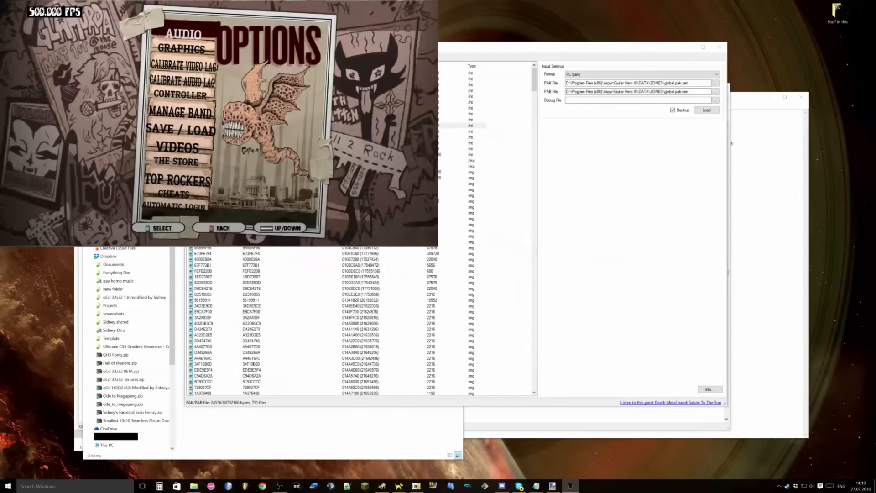
{"action": "key", "text": "Up"}
{"action": "key", "text": "Return"}
{"action": "key", "text": "Return"}
{"action": "key", "text": "Down"}
{"action": "key", "text": "Down"}
{"action": "key", "text": "Return"}
{"action": "key", "text": "Return"}
{"action": "key", "text": "Return"}
{"action": "key", "text": "Escape"}
{"action": "key", "text": "Down"}
{"action": "key", "text": "Down"}
{"action": "key", "text": "Down"}
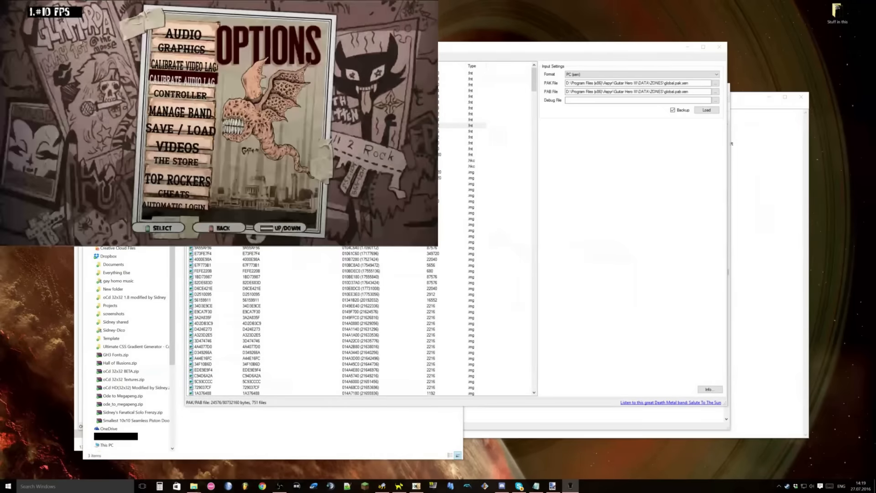
{"action": "key", "text": "Down"}
{"action": "key", "text": "Return"}
{"action": "key", "text": "Escape"}
{"action": "key", "text": "Down"}
{"action": "key", "text": "Down"}
{"action": "key", "text": "Escape"}
Start a game from the Guitar Hero III main menu and choose Expert difficulty.
{"action": "key", "text": "Down"}
{"action": "key", "text": "Return"}
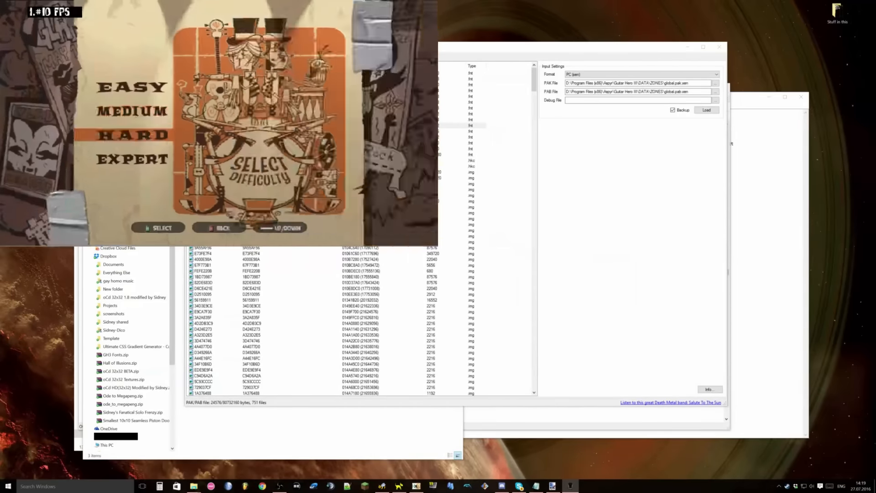
{"action": "key", "text": "Up"}
{"action": "key", "text": "Up"}
{"action": "key", "text": "Return"}
{"action": "key", "text": "Return"}
{"action": "key", "text": "Down"}
{"action": "key", "text": "Down"}
{"action": "key", "text": "Down"}
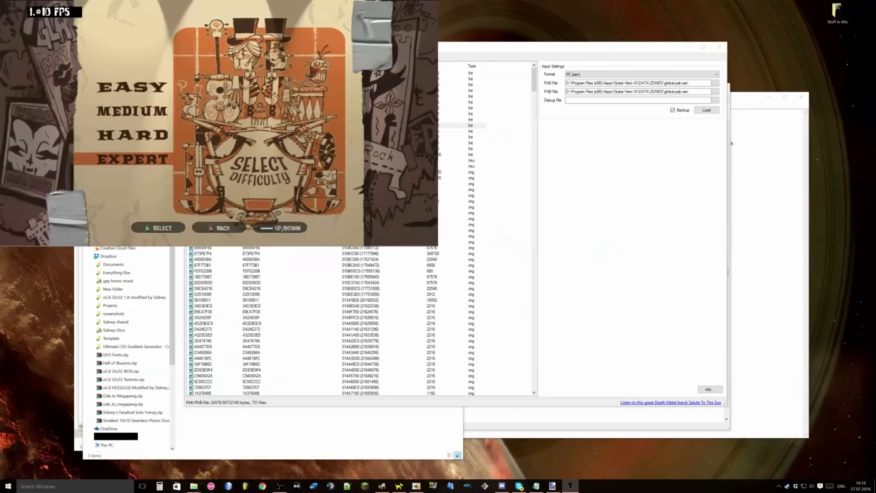
{"action": "key", "text": "Return"}
Pick a song far down the custom song list and play it to check the score font's colour.
{"action": "key", "text": "Down"}
{"action": "key", "text": "Down"}
{"action": "key", "text": "Down"}
{"action": "key", "text": "Down"}
{"action": "key", "text": "Down"}
{"action": "key", "text": "Down"}
{"action": "key", "text": "Down"}
{"action": "key", "text": "Down"}
{"action": "key", "text": "Down"}
{"action": "key", "text": "Down"}
{"action": "key", "text": "Down"}
{"action": "key", "text": "Down"}
{"action": "key", "text": "Down"}
{"action": "key", "text": "Down"}
{"action": "key", "text": "Down"}
{"action": "key", "text": "Down"}
{"action": "key", "text": "Down"}
{"action": "key", "text": "Down"}
{"action": "key", "text": "Down"}
{"action": "key", "text": "Down"}
{"action": "key", "text": "Down"}
{"action": "key", "text": "Down"}
{"action": "key", "text": "Down"}
{"action": "key", "text": "Down"}
{"action": "key", "text": "Down"}
{"action": "key", "text": "Down"}
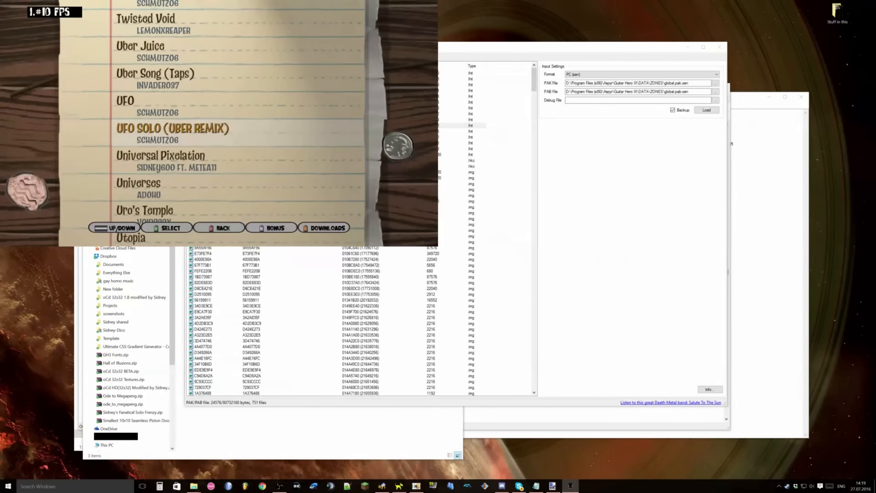
{"action": "key", "text": "Return"}
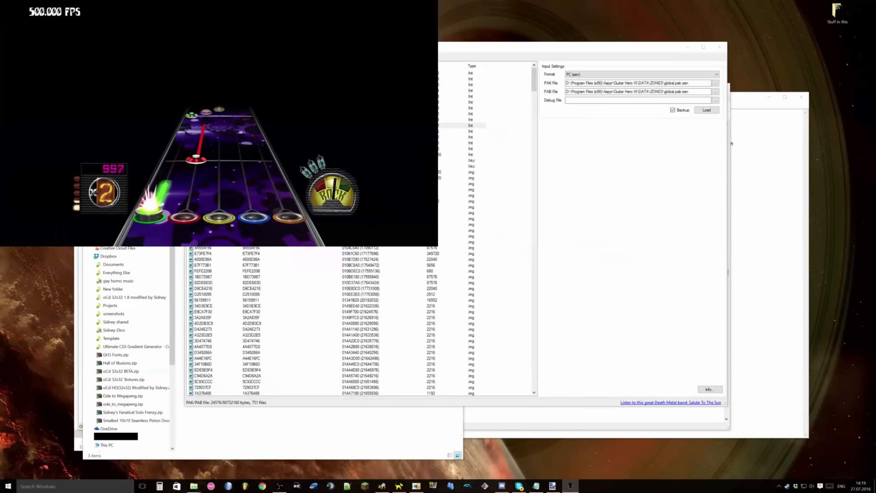
Pause and quit the song, return to the main menu and exit Guitar Hero III.
{"action": "key", "text": "Escape"}
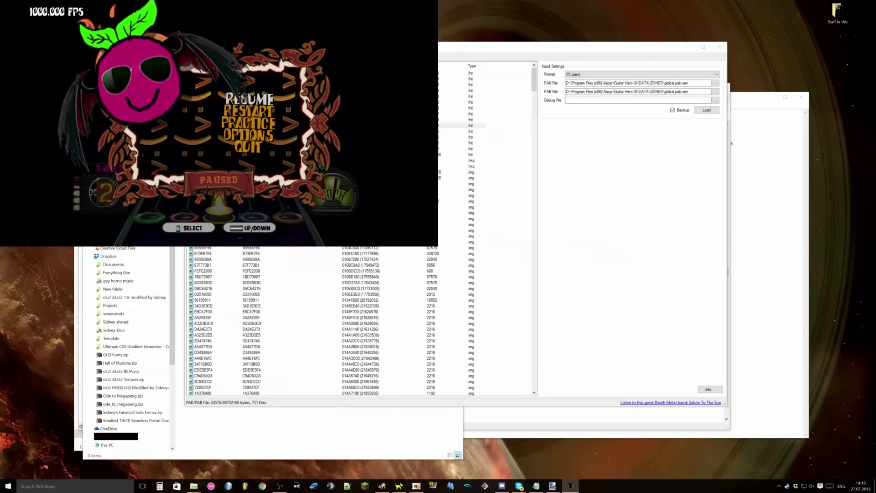
{"action": "key", "text": "Up"}
{"action": "key", "text": "Return"}
{"action": "key", "text": "Up"}
{"action": "key", "text": "Return"}
{"action": "key", "text": "Up"}
{"action": "key", "text": "Return"}
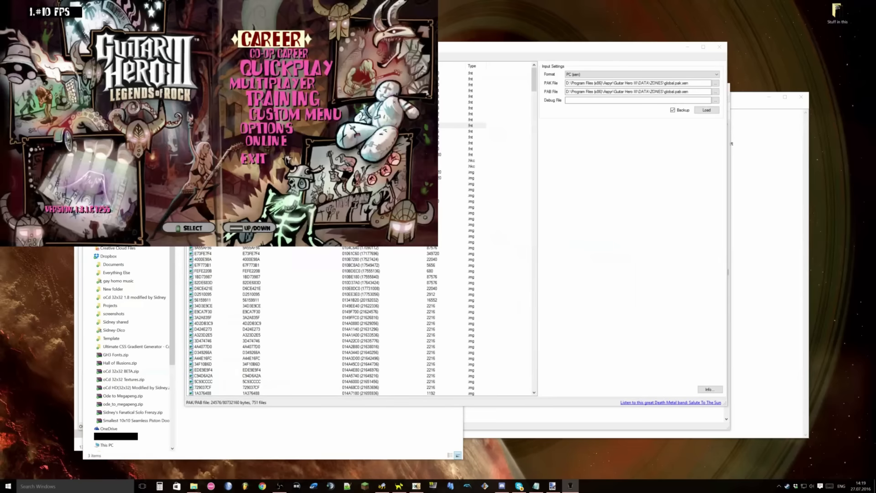
{"action": "key", "text": "Up"}
{"action": "key", "text": "Return"}
{"action": "key", "text": "Return"}
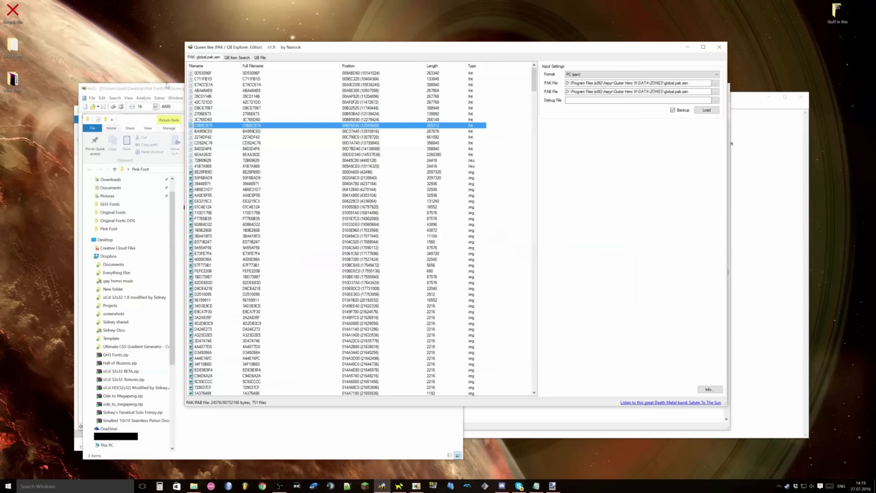
Copy PinkScore.qb.xen from the Pink Font folder into Normal Fonts under Score Fonts (C0BECB74) in GH3 Fonts.
{"action": "left_click", "coordinate": [138, 120]}
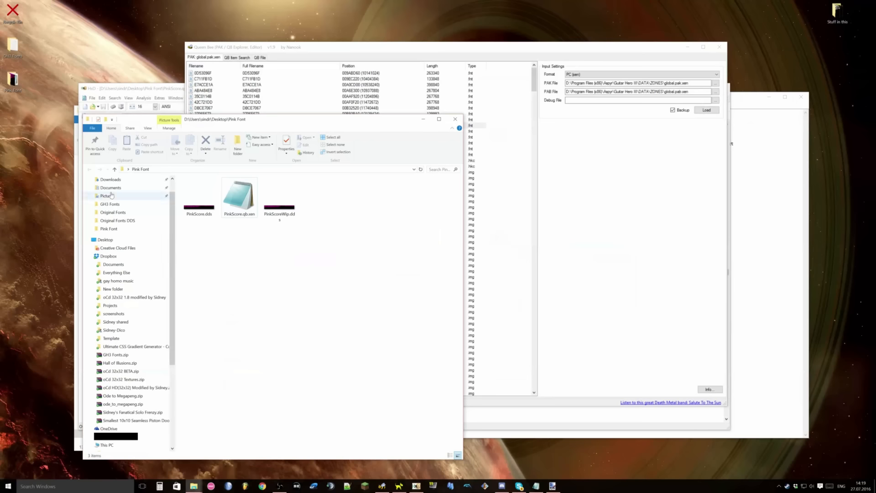
{"action": "right_click", "coordinate": [224, 213]}
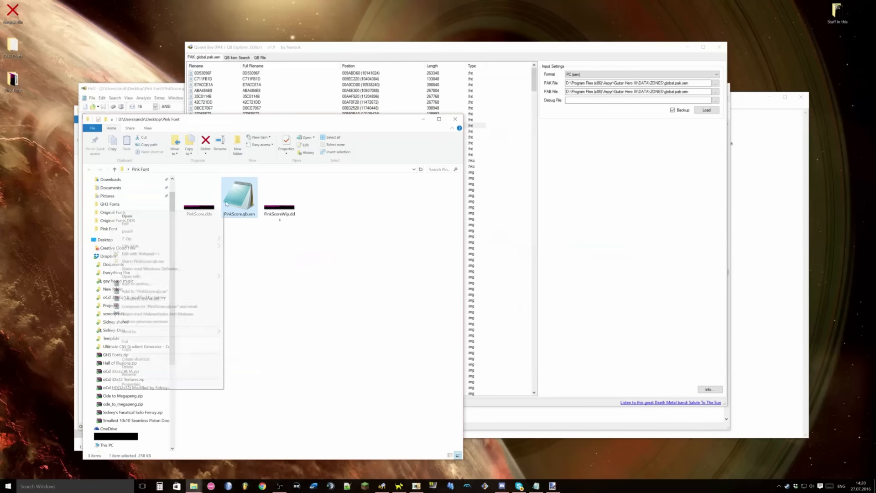
{"action": "left_click", "coordinate": [125, 341]}
{"action": "double_click", "coordinate": [12, 46]}
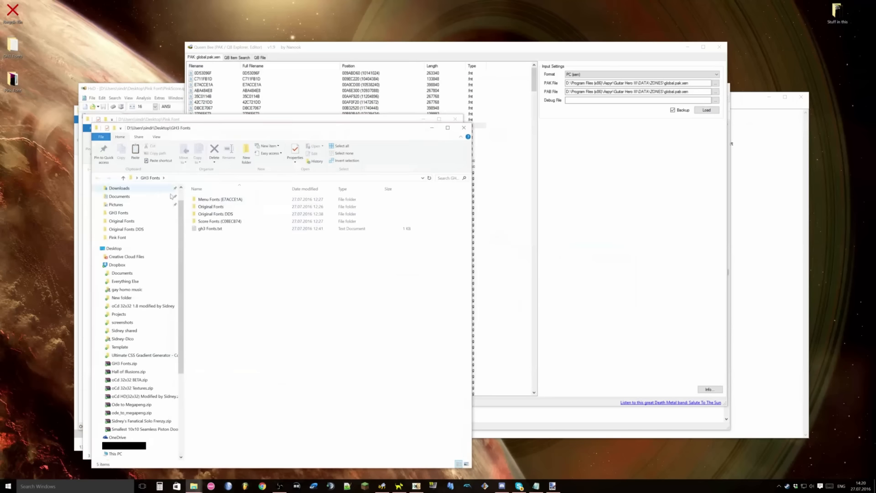
{"action": "double_click", "coordinate": [215, 221]}
{"action": "double_click", "coordinate": [215, 201]}
{"action": "right_click", "coordinate": [223, 303]}
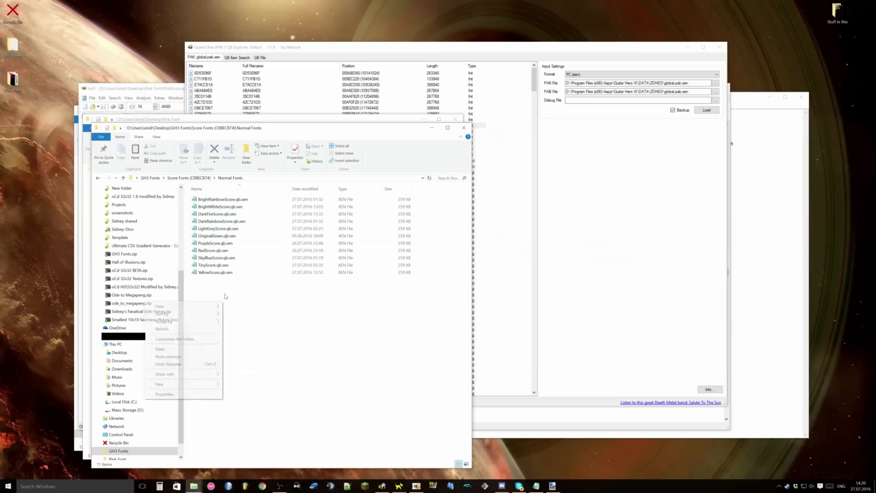
{"action": "left_click", "coordinate": [160, 349]}
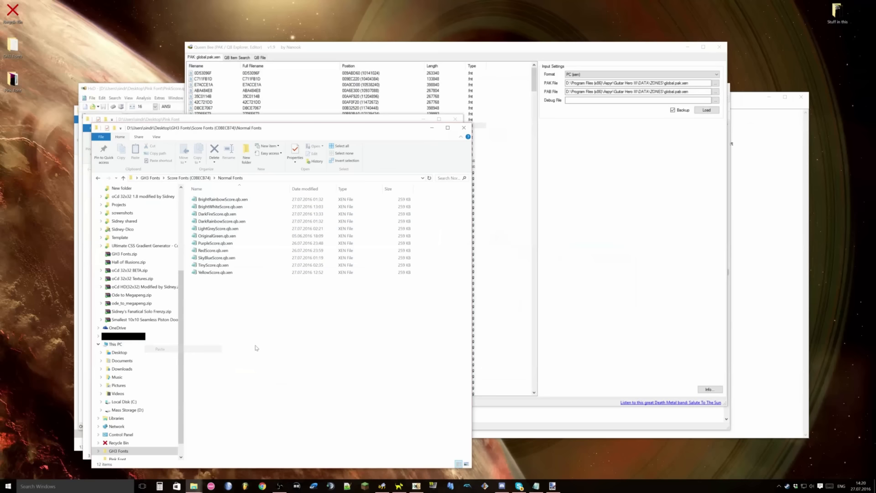
Examine the font files in the Original Fonts folder of GH3 Fonts and single out 8403D4F6 - text_a11_large.qb.xen.
{"action": "left_click", "coordinate": [187, 178]}
{"action": "key", "text": "alt+Up"}
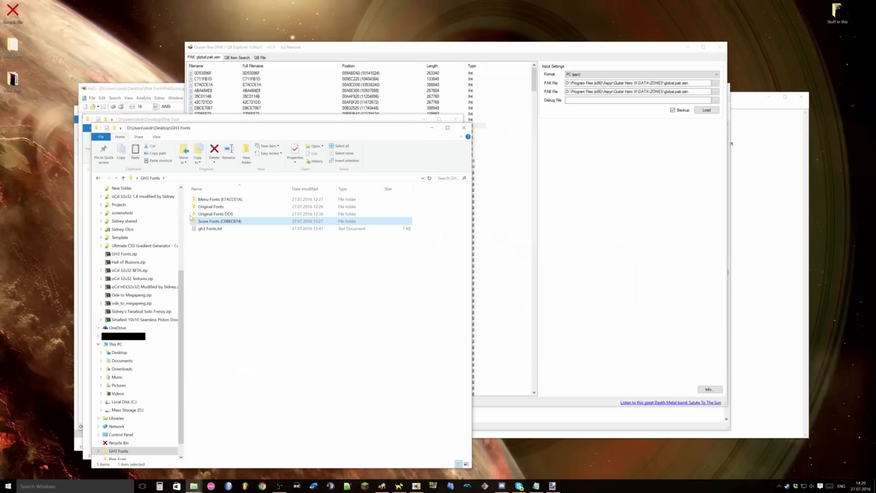
{"action": "double_click", "coordinate": [213, 208]}
{"action": "left_click_drag", "start_coordinate": [227, 329], "coordinate": [221, 210]}
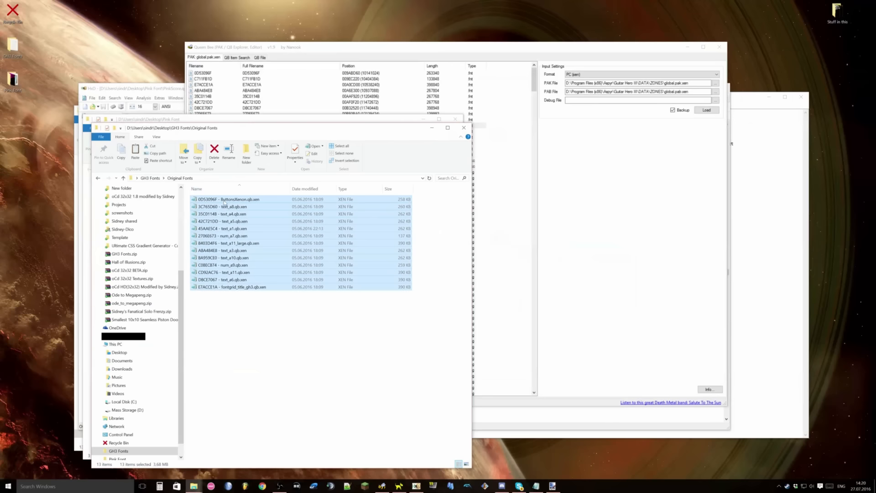
{"action": "left_click", "coordinate": [432, 48]}
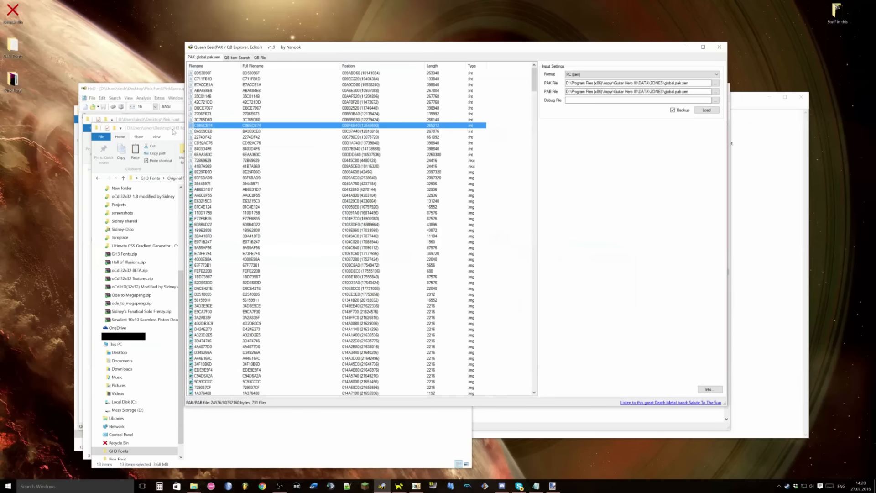
{"action": "left_click", "coordinate": [174, 133]}
{"action": "left_click", "coordinate": [229, 294]}
{"action": "left_click_drag", "start_coordinate": [216, 245], "coordinate": [324, 61]}
Replace the C0BECB74 entry in global.pak.xen with 8403D4F6 - text_a11_large.qb.xen from the Original Fonts folder.
{"action": "right_click", "coordinate": [263, 128]}
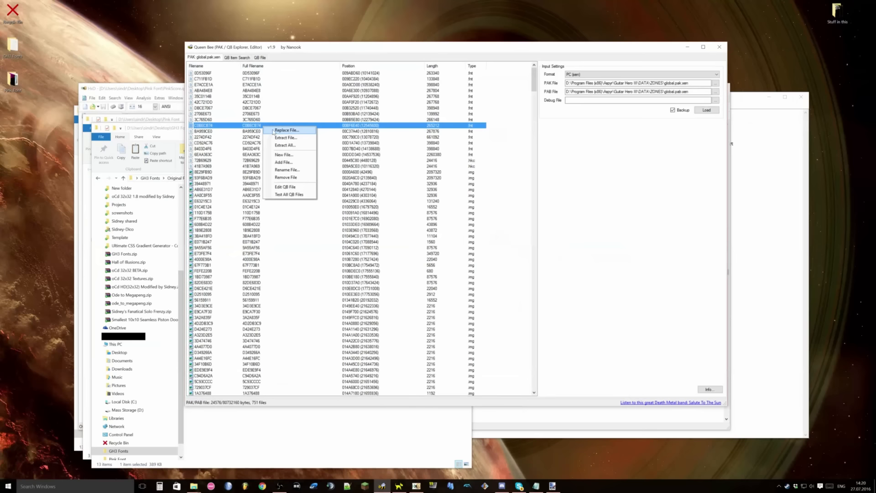
{"action": "left_click", "coordinate": [275, 132]}
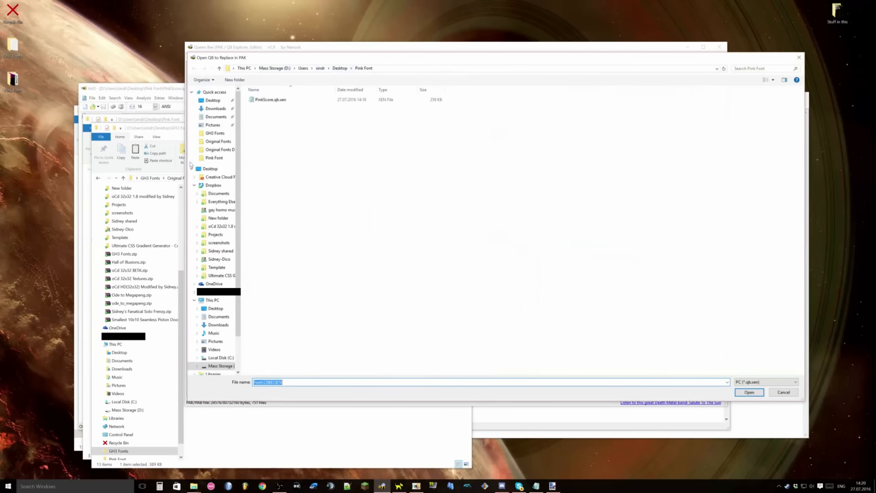
{"action": "left_click", "coordinate": [218, 141]}
{"action": "left_click", "coordinate": [291, 143]}
{"action": "left_click", "coordinate": [749, 393]}
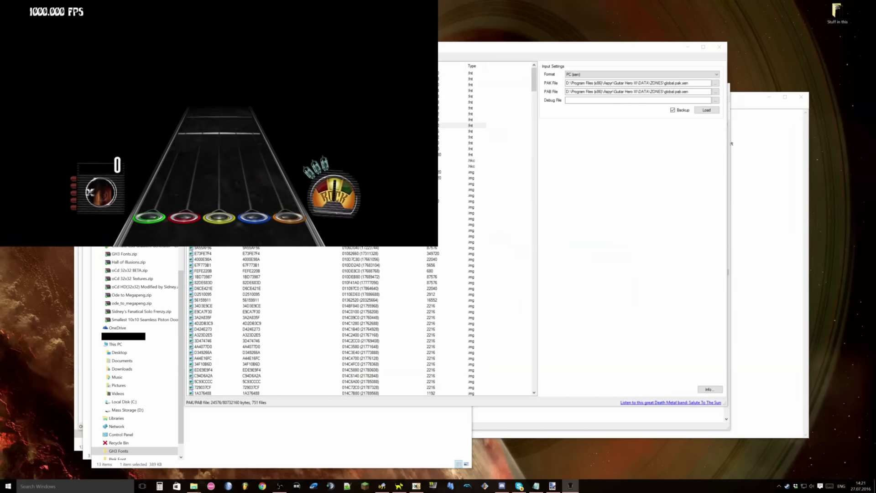
Play the song in Guitar Hero III, hitting notes to examine how the score digits look in the substituted font.
{"action": "key", "text": "v"}
{"action": "key", "text": "Down"}
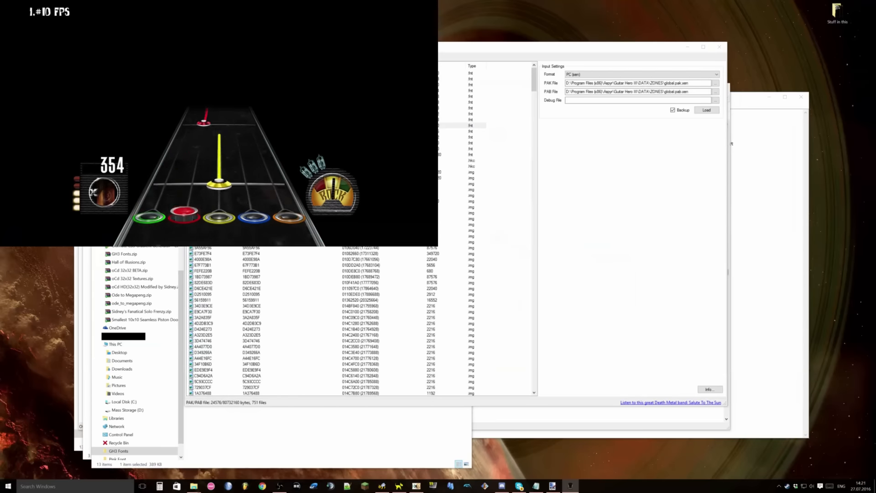
{"action": "key", "text": "x"}
{"action": "key", "text": "Down"}
{"action": "key", "text": "c"}
{"action": "key", "text": "Down"}
{"action": "key", "text": "v"}
{"action": "key", "text": "Down"}
{"action": "key", "text": "x"}
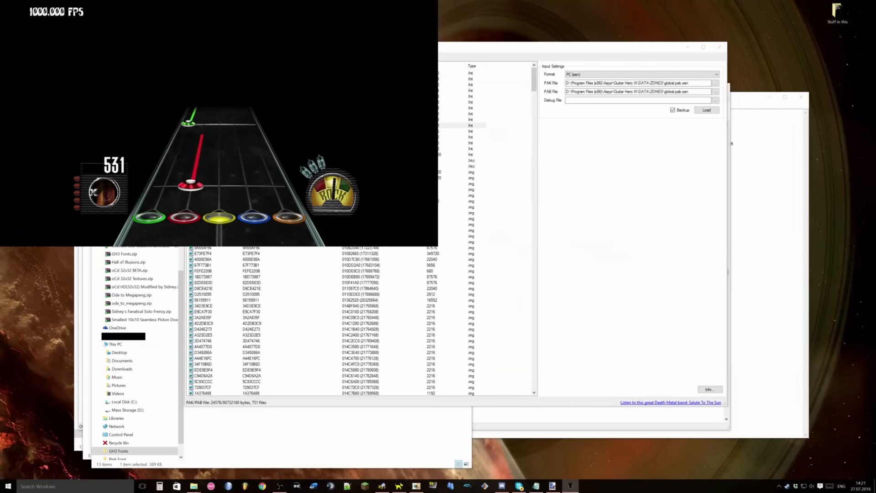
{"action": "key", "text": "c"}
{"action": "key", "text": "Down"}
{"action": "key", "text": "v"}
{"action": "key", "text": "Down"}
{"action": "key", "text": "c"}
{"action": "key", "text": "Down"}
{"action": "key", "text": "v"}
{"action": "key", "text": "Down"}
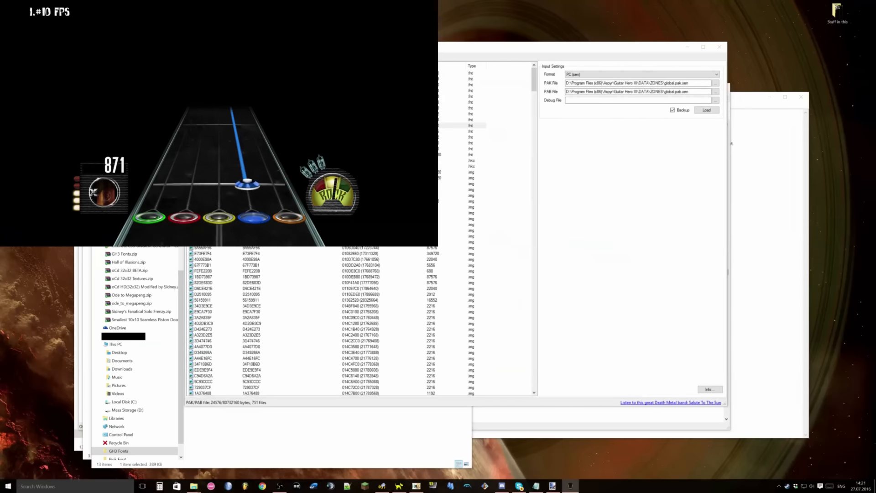
{"action": "key", "text": "Down"}
{"action": "key", "text": "x"}
{"action": "key", "text": "Down"}
{"action": "key", "text": "shift"}
{"action": "key", "text": "Down"}
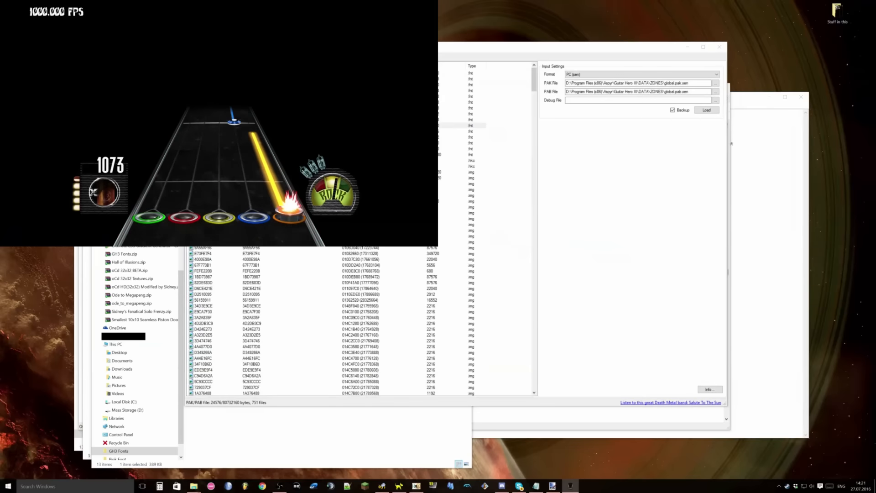
{"action": "key", "text": "z"}
{"action": "key", "text": "Down"}
{"action": "key", "text": "c"}
{"action": "key", "text": "Down"}
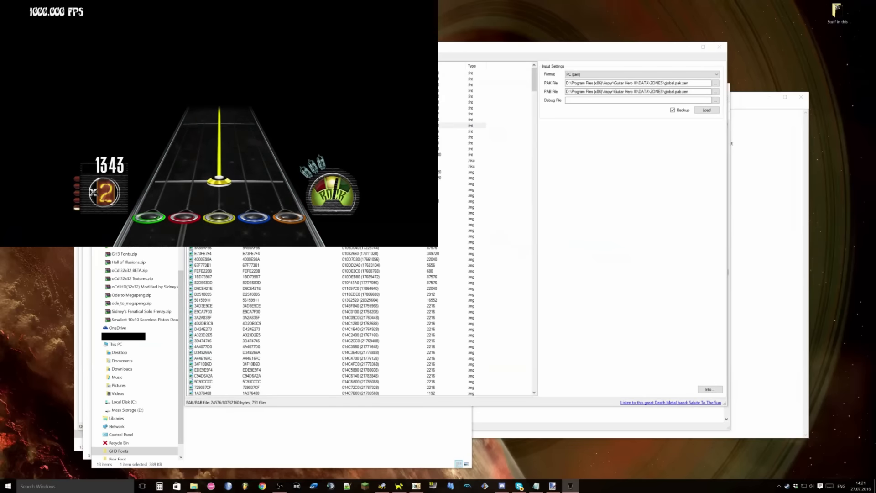
Pause and quit the song, return to the main menu and exit the game.
{"action": "key", "text": "Return"}
{"action": "key", "text": "Up"}
{"action": "key", "text": "v"}
{"action": "key", "text": "Down"}
{"action": "key", "text": "v"}
{"action": "key", "text": "Up"}
{"action": "key", "text": "v"}
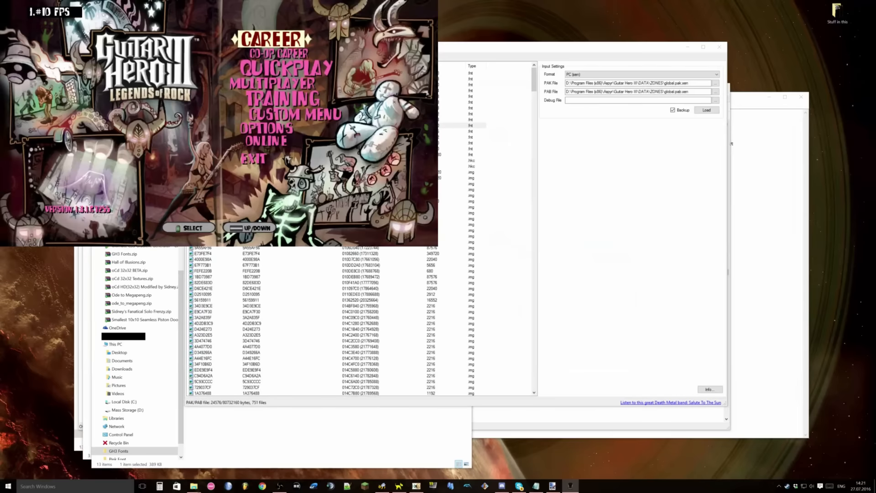
{"action": "key", "text": "Up"}
{"action": "key", "text": "v"}
{"action": "key", "text": "v"}
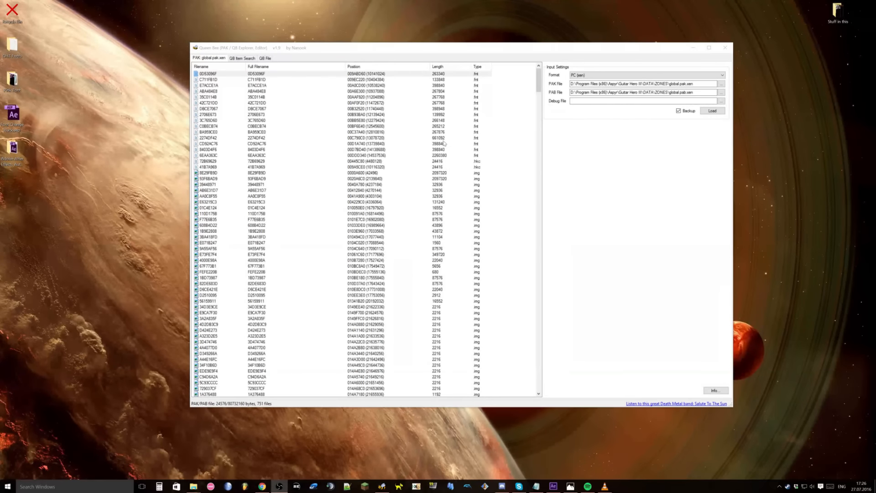
Examine the fnt entries in Queen Bee's global.pak.xen list, from 0D53096F down to 6EAA363C.
{"action": "left_click", "coordinate": [268, 157]}
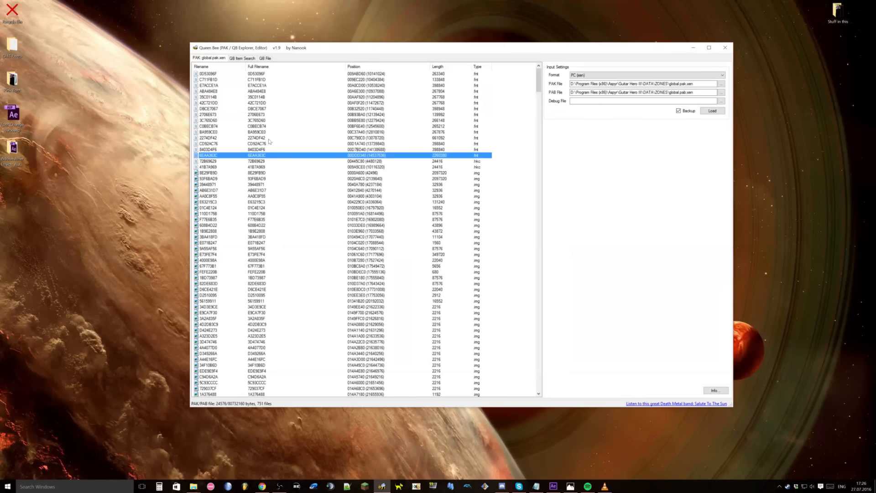
{"action": "left_click", "coordinate": [271, 75]}
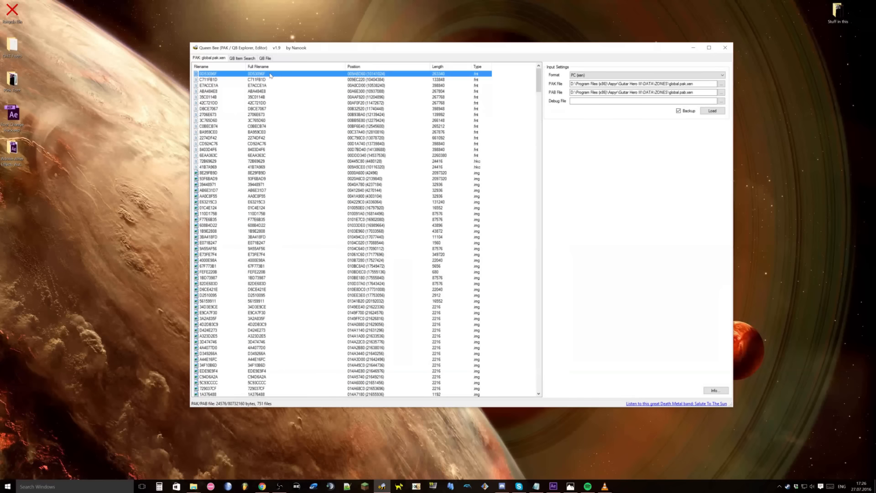
{"action": "left_click", "coordinate": [462, 156]}
{"action": "left_click", "coordinate": [476, 75]}
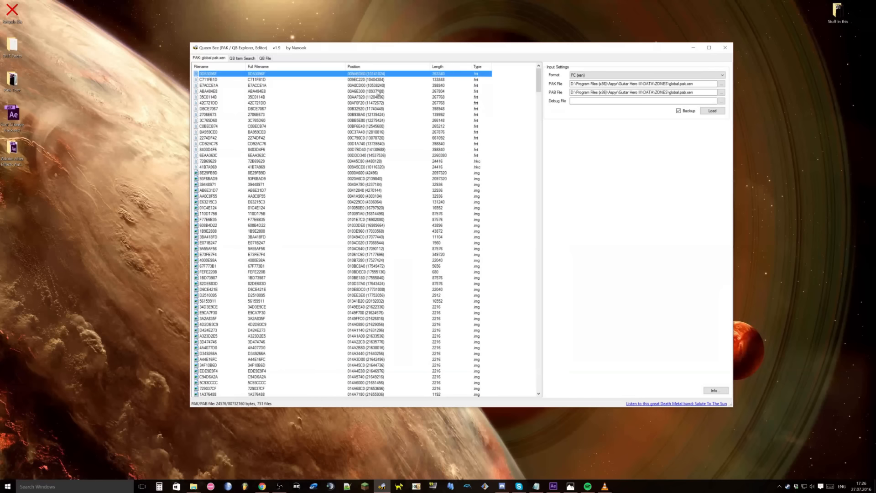